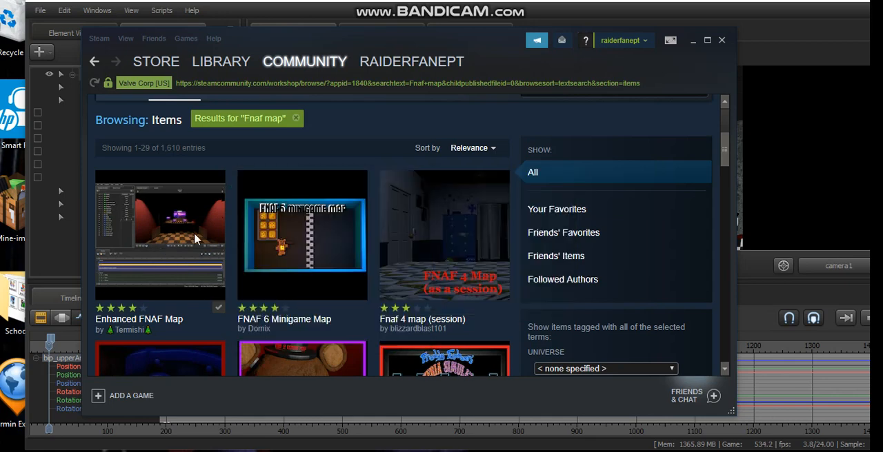
Step: Open the Steam Workshop for Source Filmmaker from its entry in the Steam library
mouse_move(212, 234)
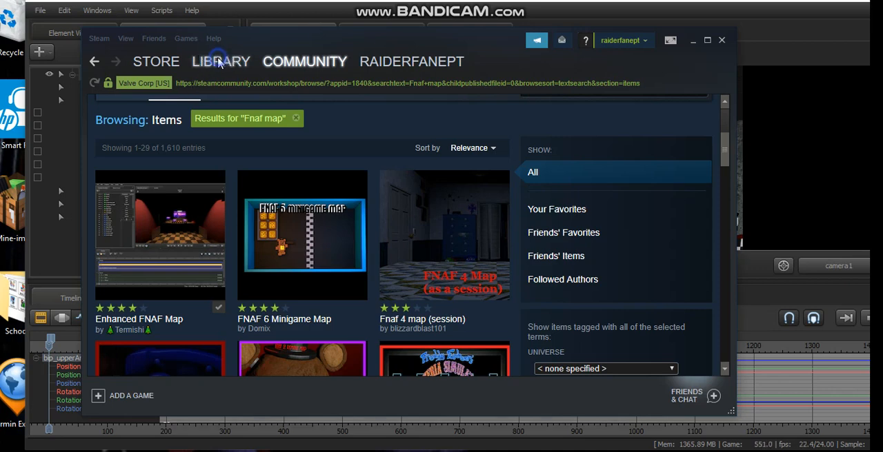
mouse_move(218, 63)
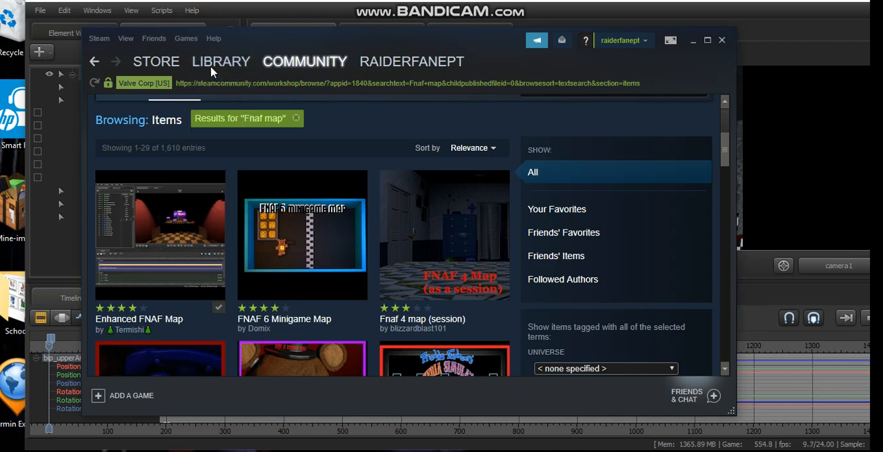
click(218, 63)
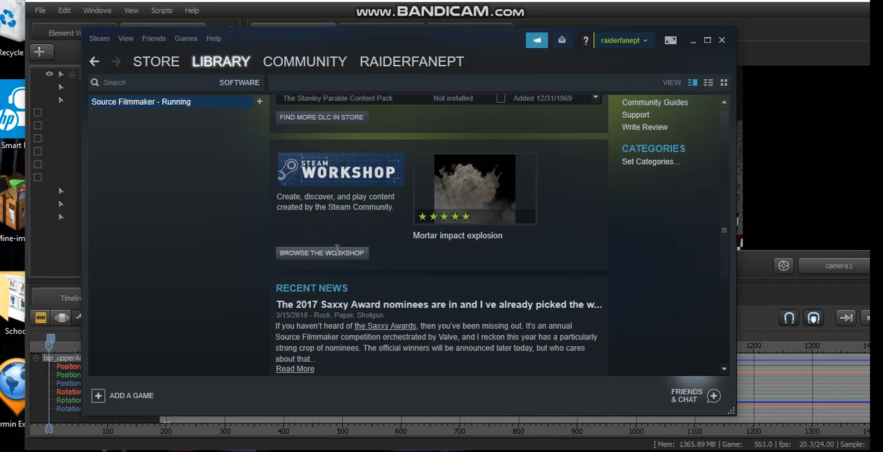
scroll(337, 250, up, 3)
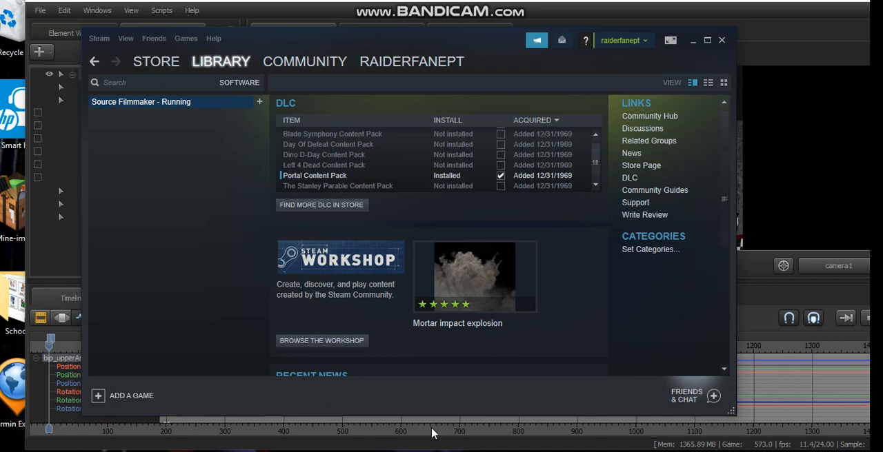
scroll(404, 307, down, 1)
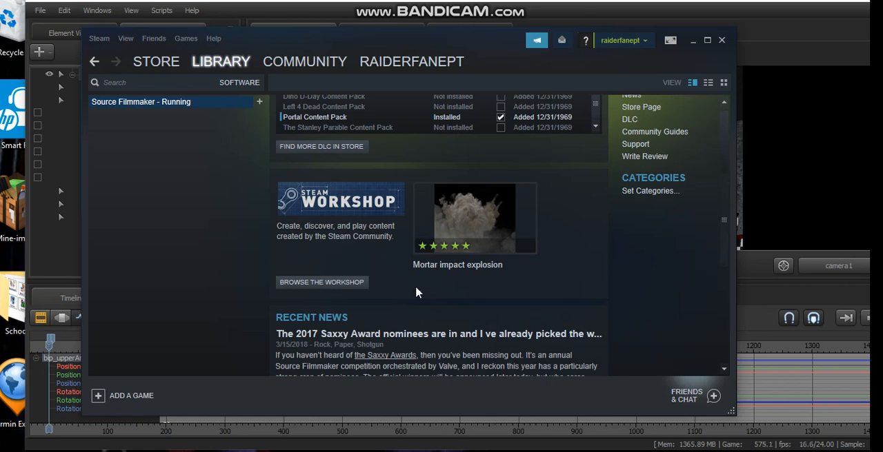
scroll(416, 293, down, 1)
scroll(417, 287, down, 2)
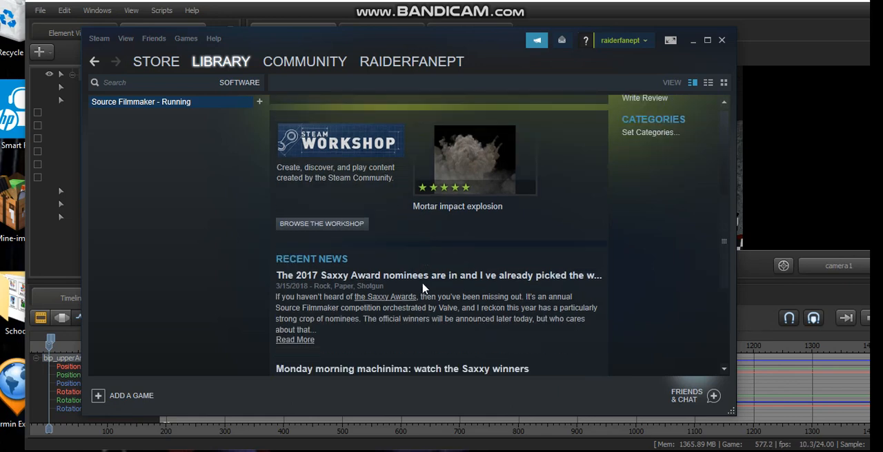
scroll(424, 288, down, 6)
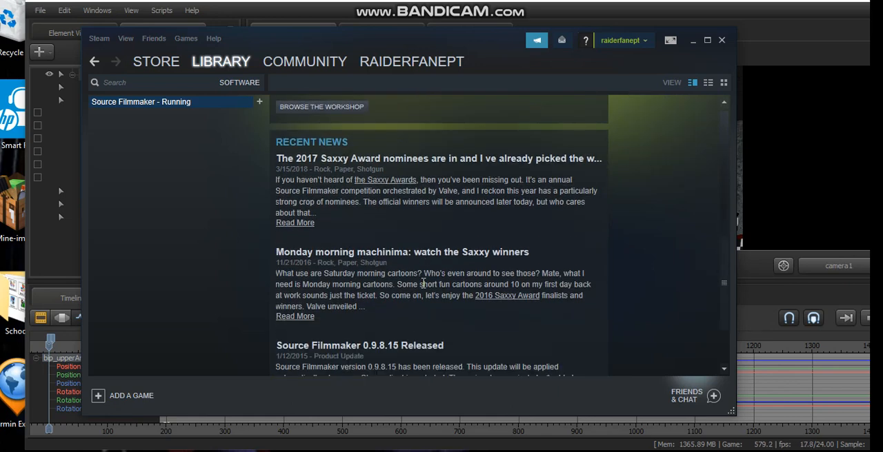
scroll(321, 292, up, 6)
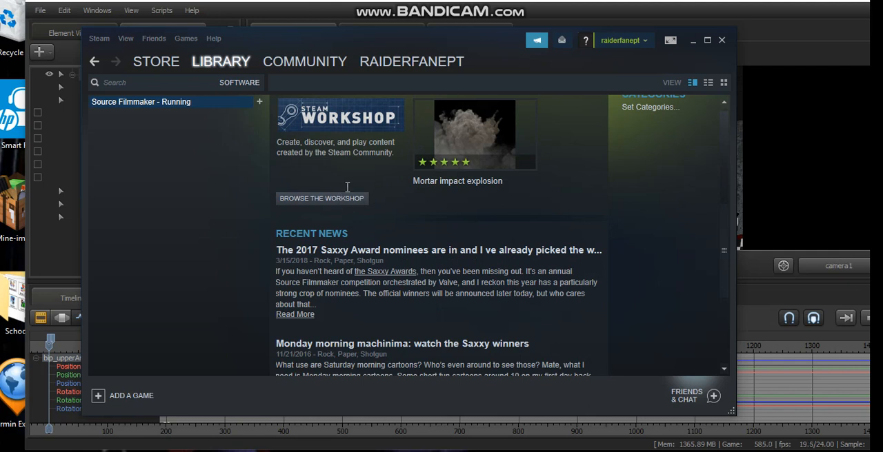
click(343, 200)
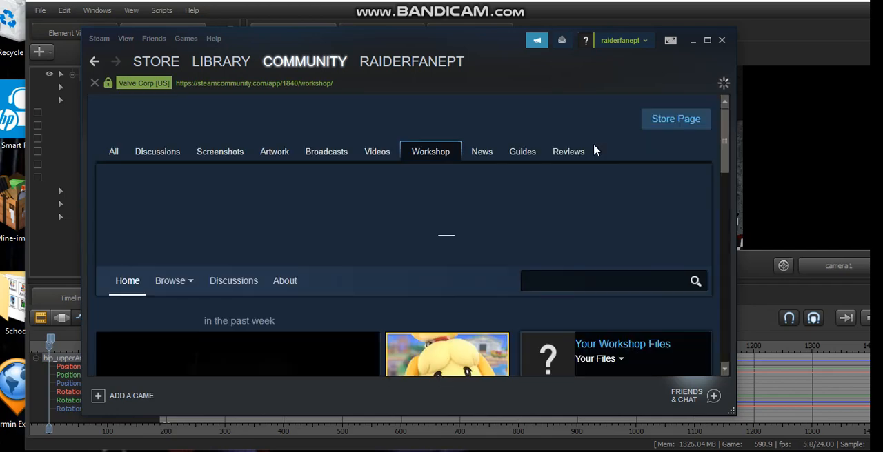
Step: Search the Source Filmmaker workshop for "Fnaf"
scroll(579, 232, down, 2)
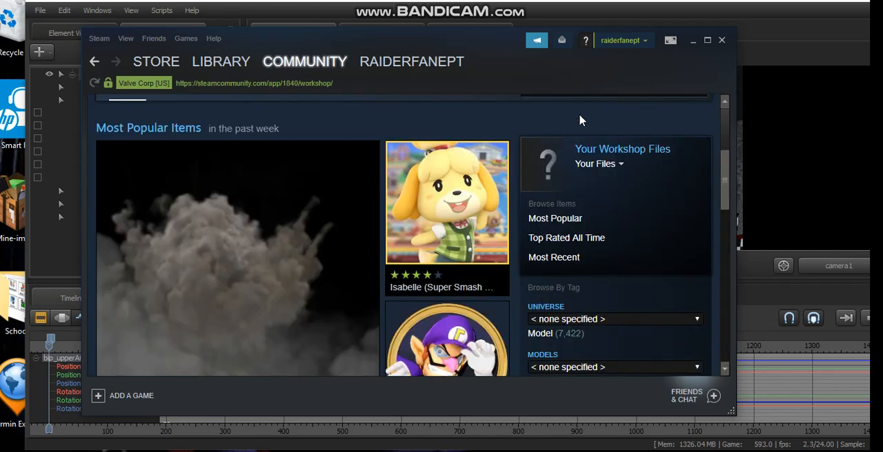
scroll(579, 113, up, 1)
click(585, 151)
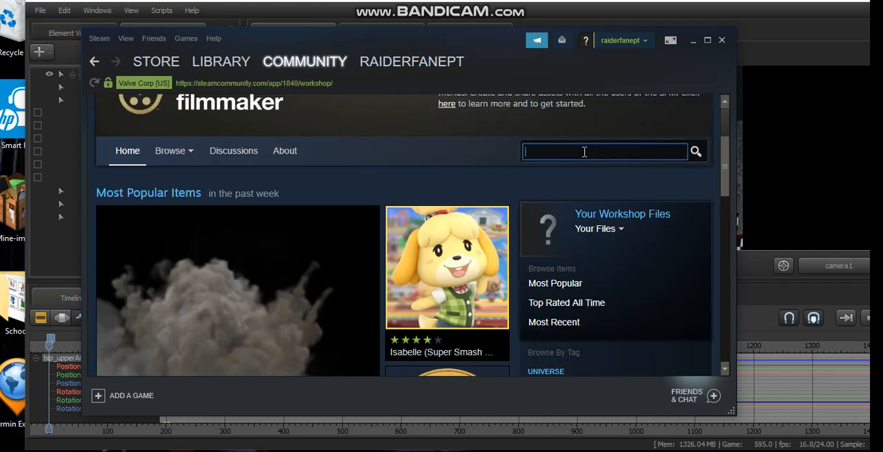
text(F)
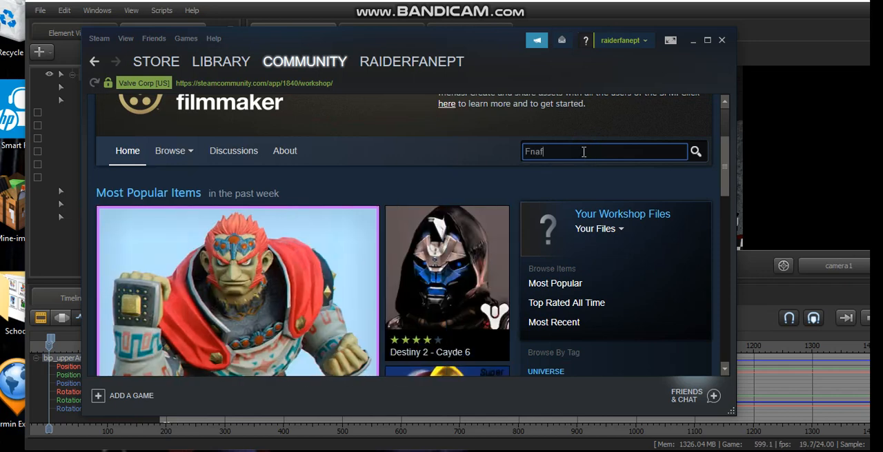
text(naf)
key(Return)
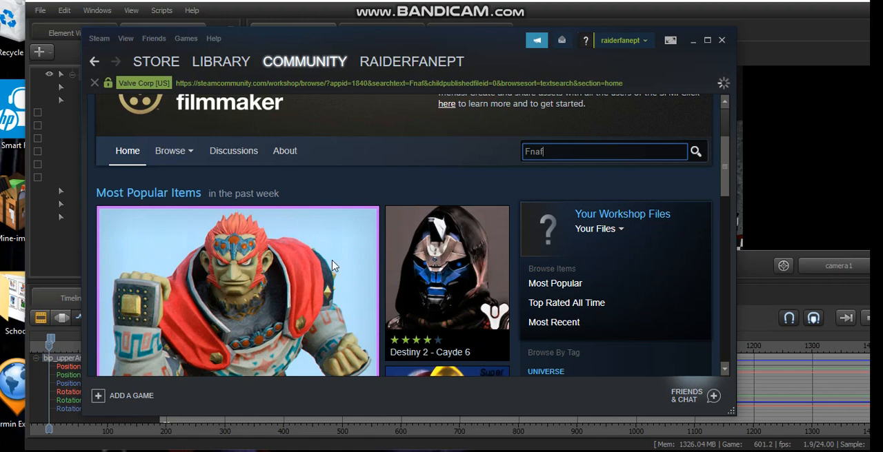
Step: Browse the Fnaf results and subscribe to the Banjo [FNAF/SFM] model
scroll(334, 267, down, 3)
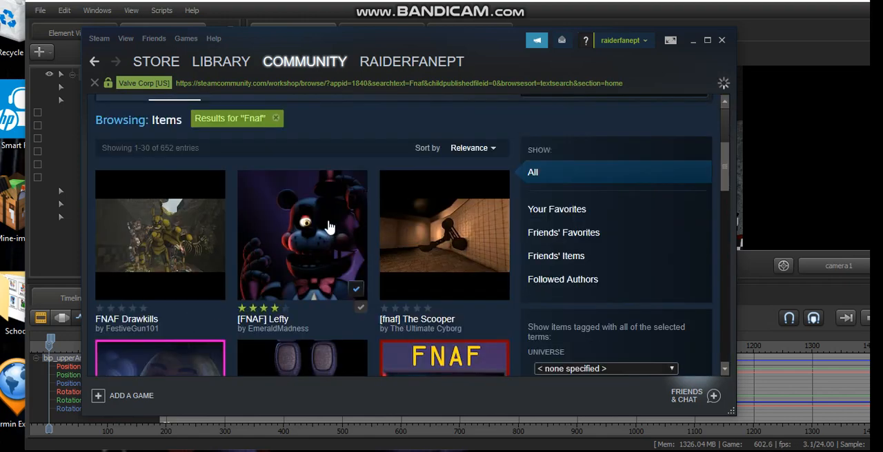
scroll(207, 237, down, 1)
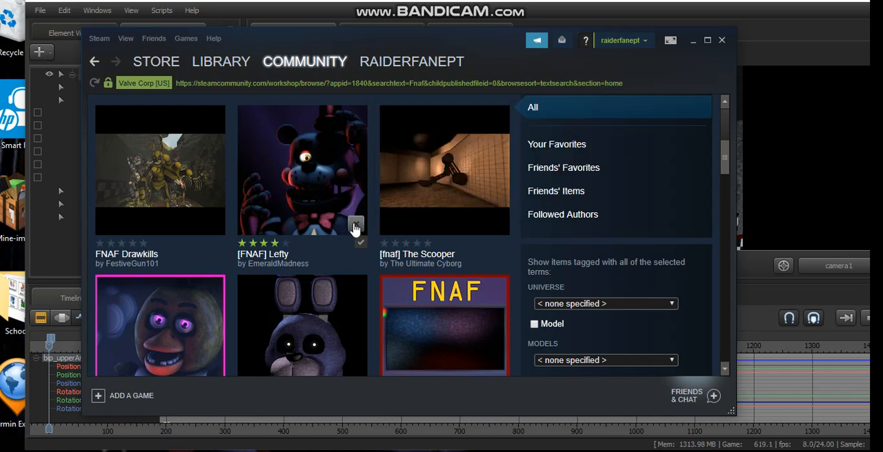
mouse_move(356, 222)
scroll(316, 221, down, 3)
mouse_move(338, 278)
scroll(338, 278, up, 2)
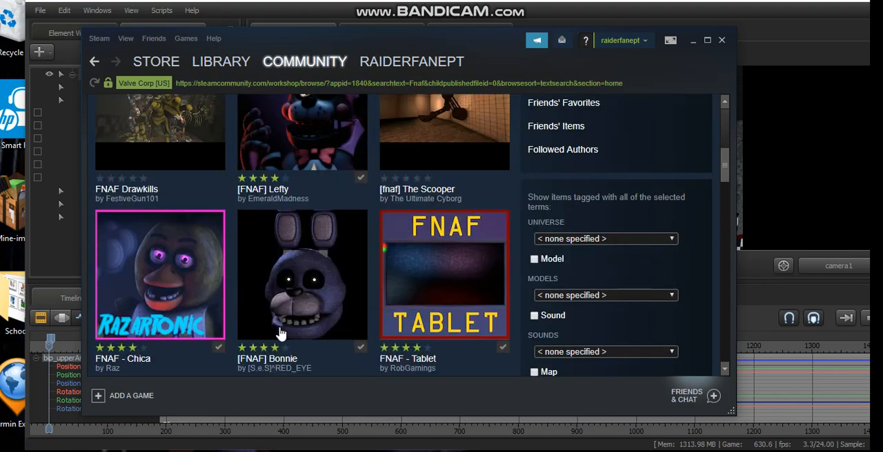
scroll(424, 254, down, 3)
scroll(292, 273, down, 4)
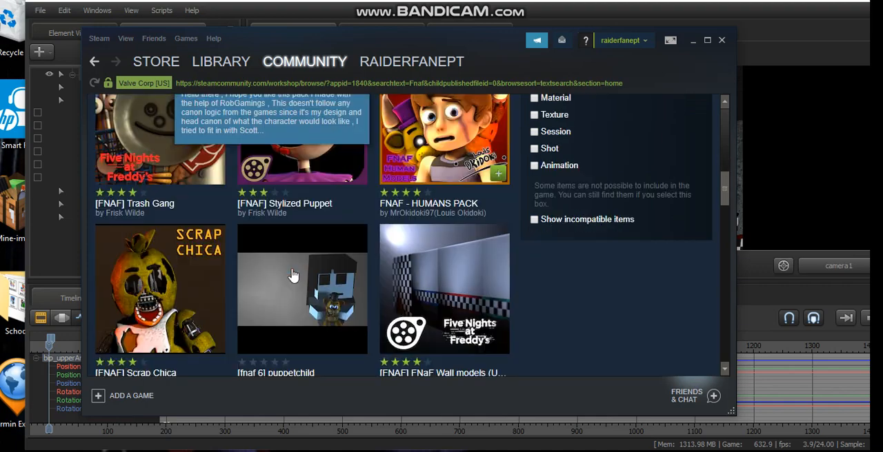
scroll(292, 275, down, 2)
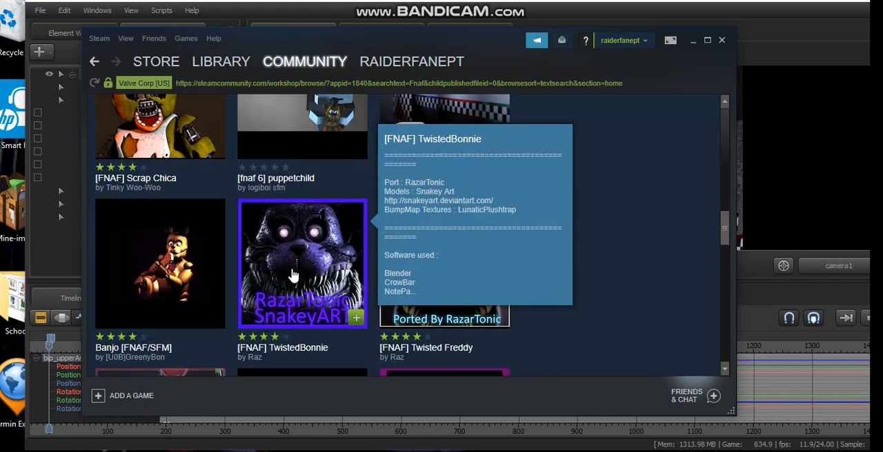
mouse_move(193, 220)
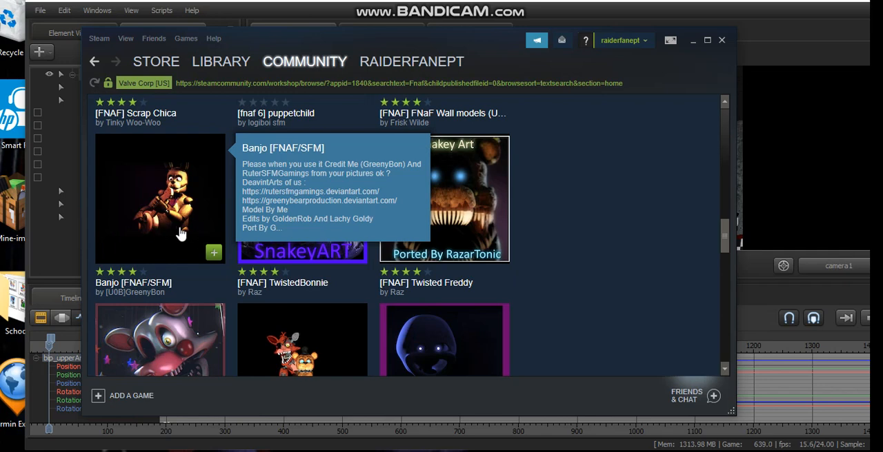
click(213, 254)
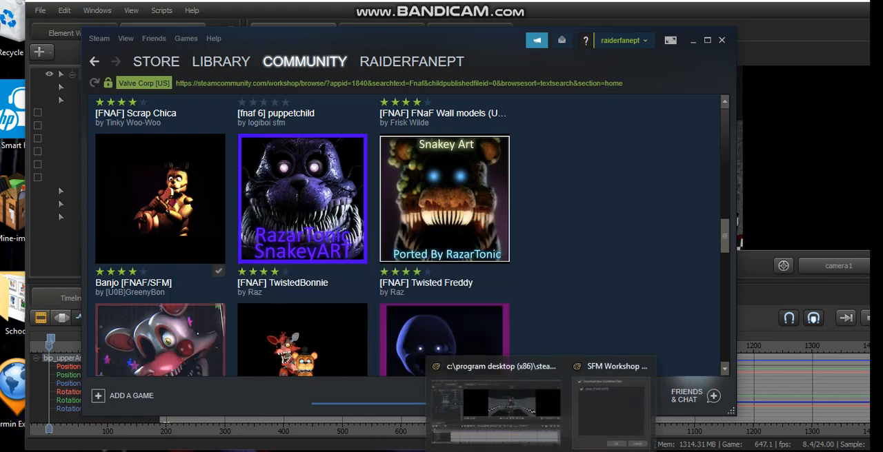
Step: Download Banjo [FNAF/SFM] from the SFM Workshop Download Queue and dismiss the completion notice
click(597, 430)
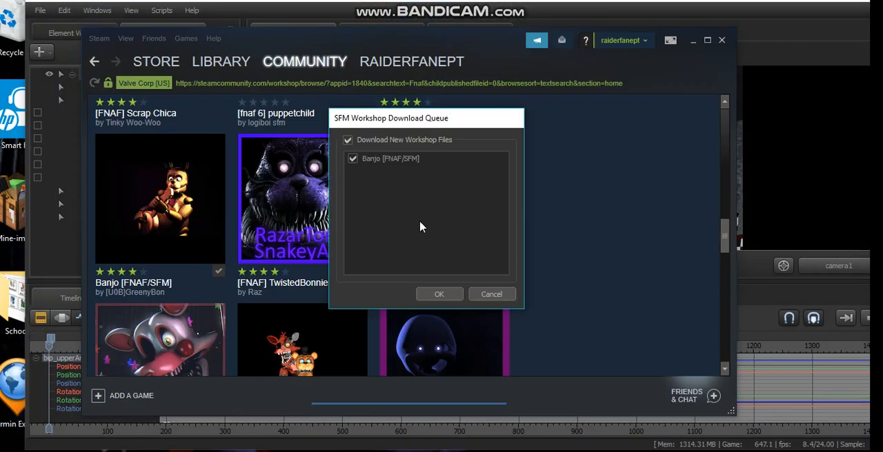
click(451, 293)
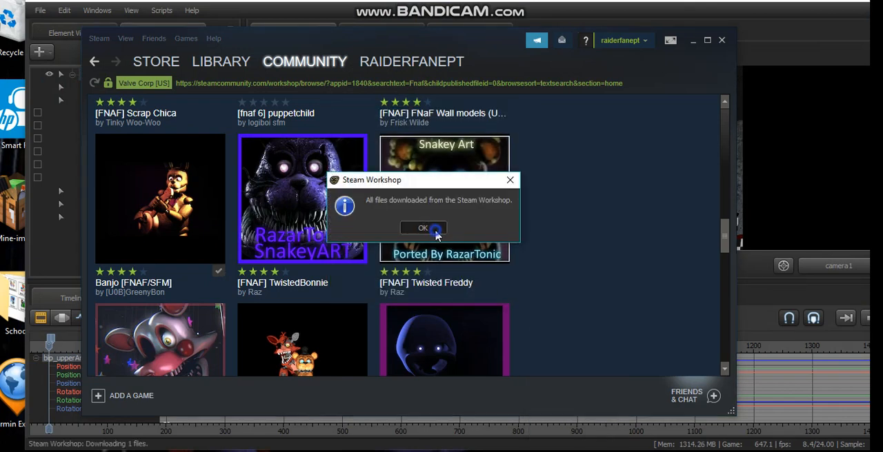
click(423, 228)
mouse_move(348, 236)
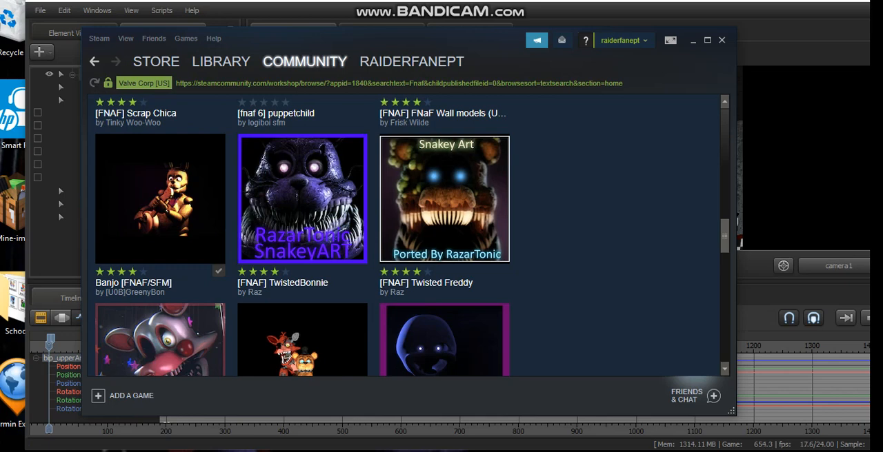
Step: Minimize Steam to return to Source Filmmaker and unload the map from the Fnaf tut session
click(693, 41)
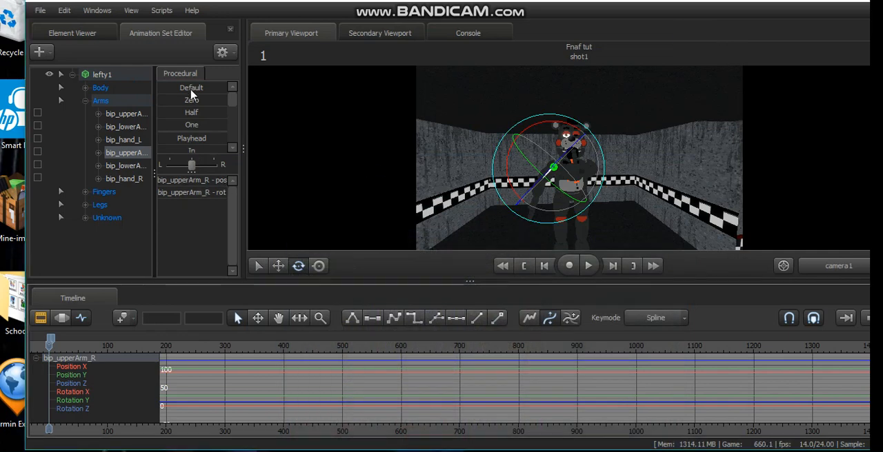
right_click(476, 173)
click(516, 308)
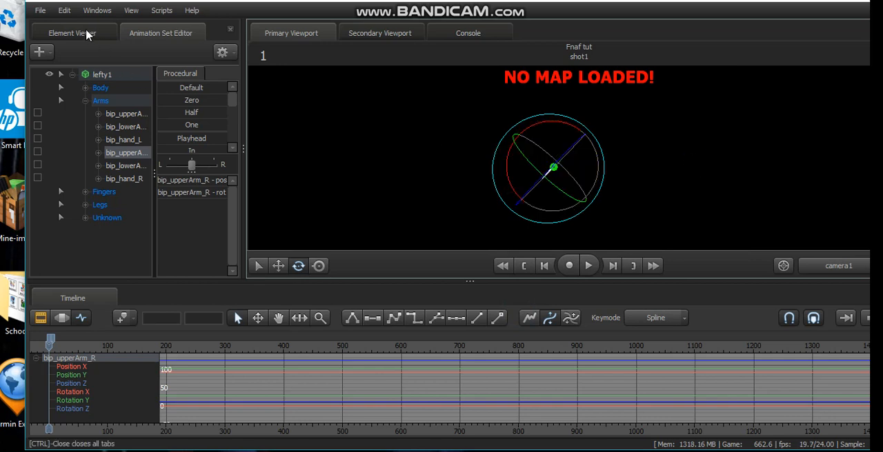
Step: Create a new session named "Fnaf tut 1", saving the changes to the current session, and switch its viewport to the work camera
click(40, 11)
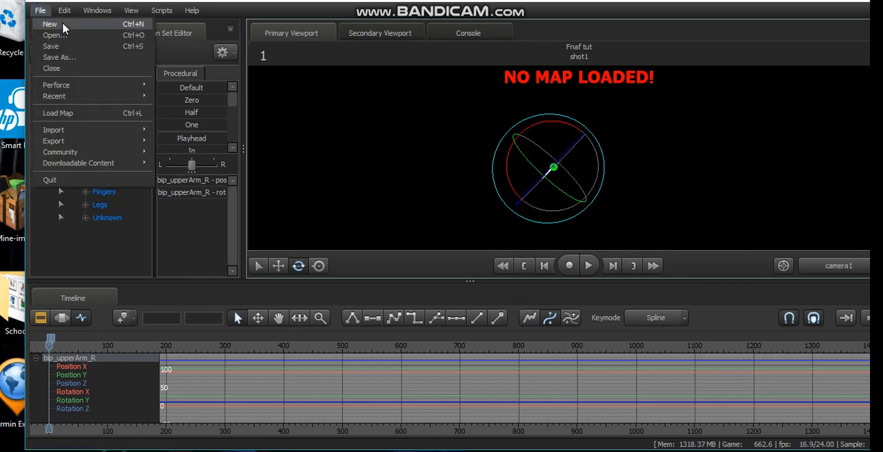
click(62, 28)
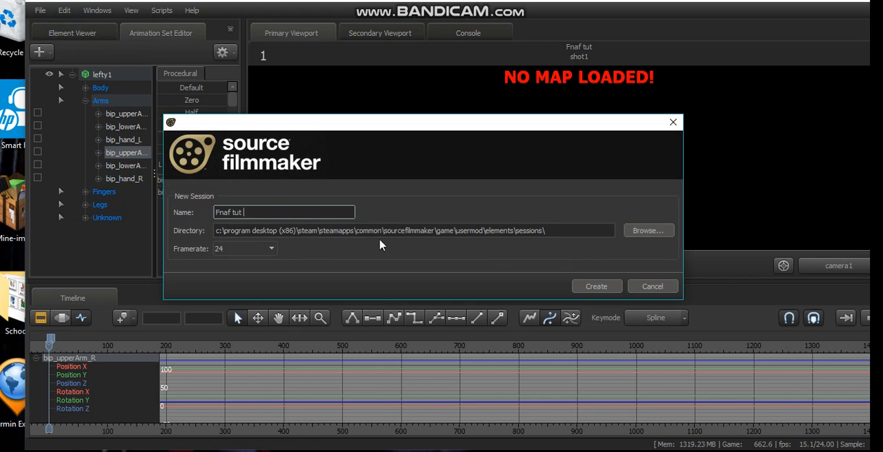
click(610, 289)
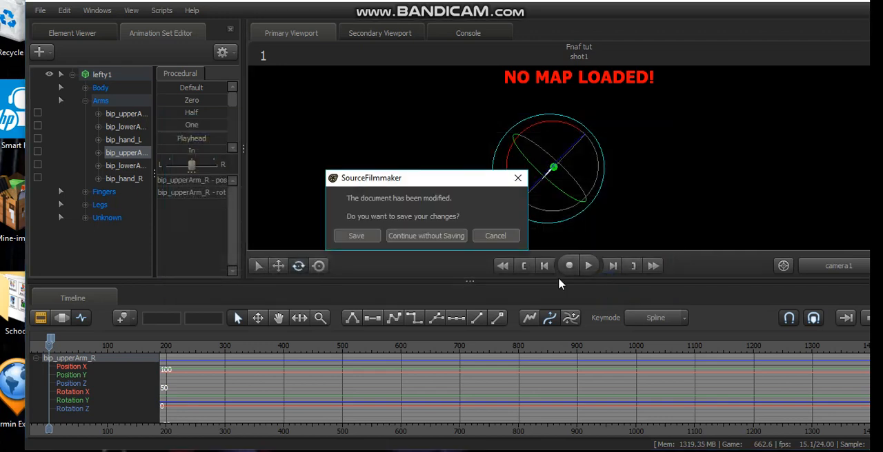
click(356, 237)
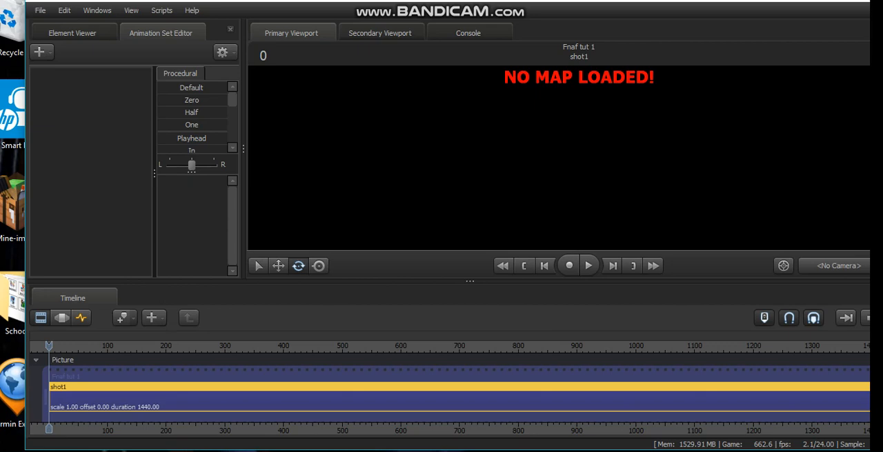
click(627, 174)
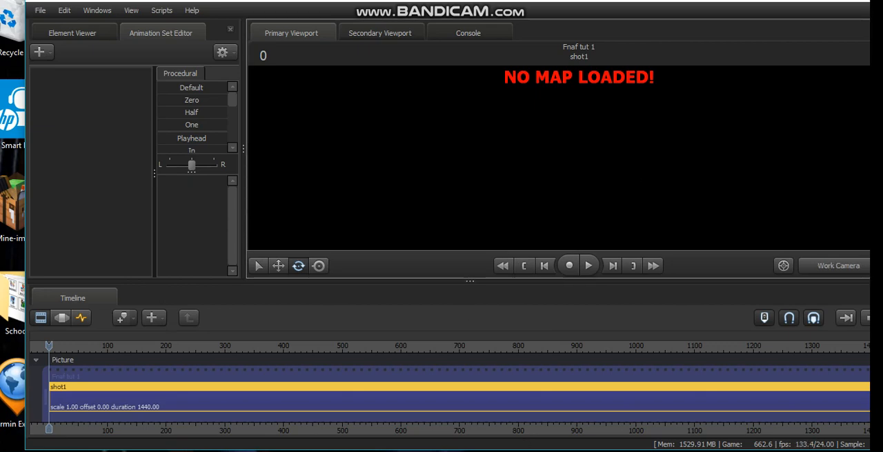
Step: Switch back to Steam and filter the Fnaf workshop results to items tagged Map
click(511, 451)
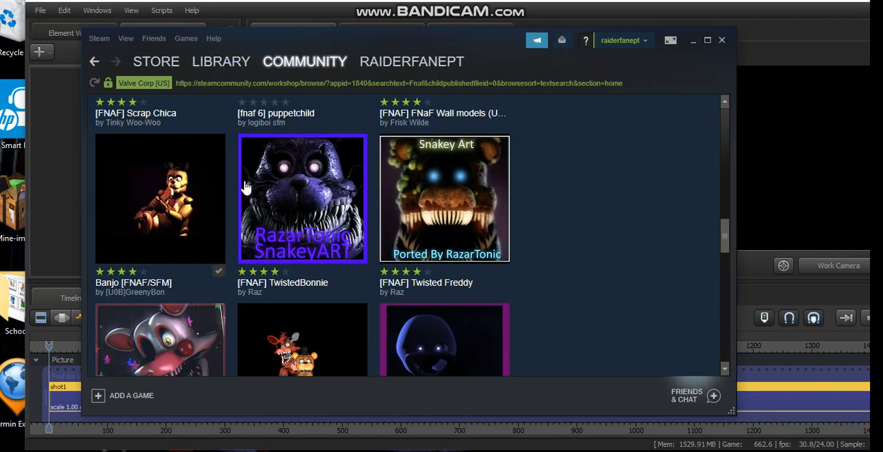
scroll(252, 192, up, 10)
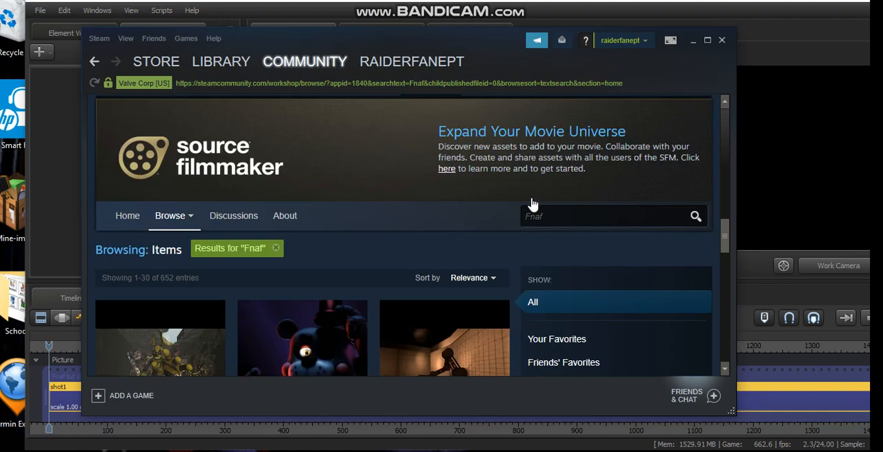
scroll(503, 119, down, 2)
scroll(524, 276, down, 6)
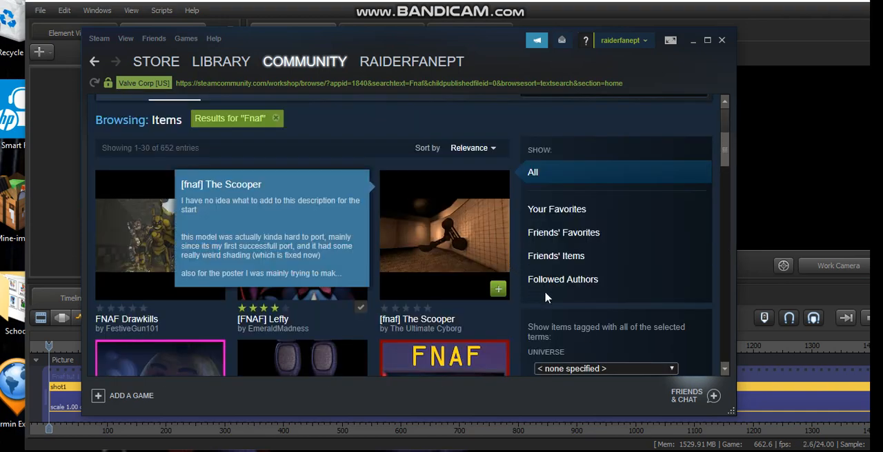
scroll(541, 318, down, 3)
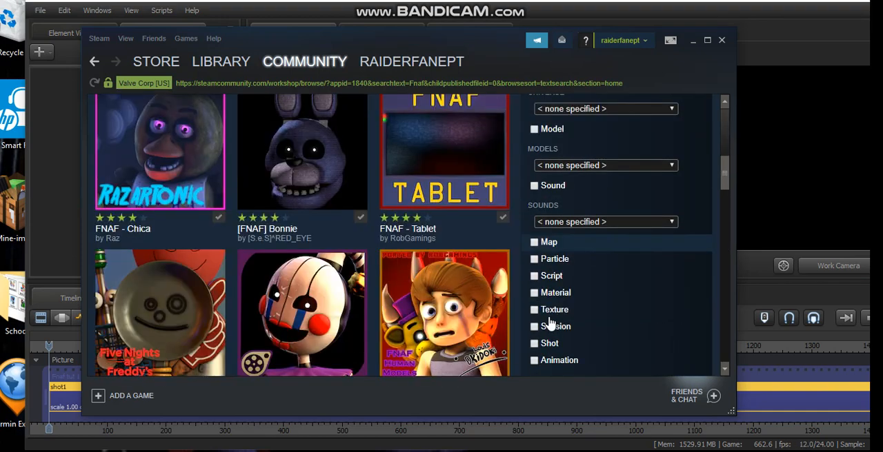
click(538, 244)
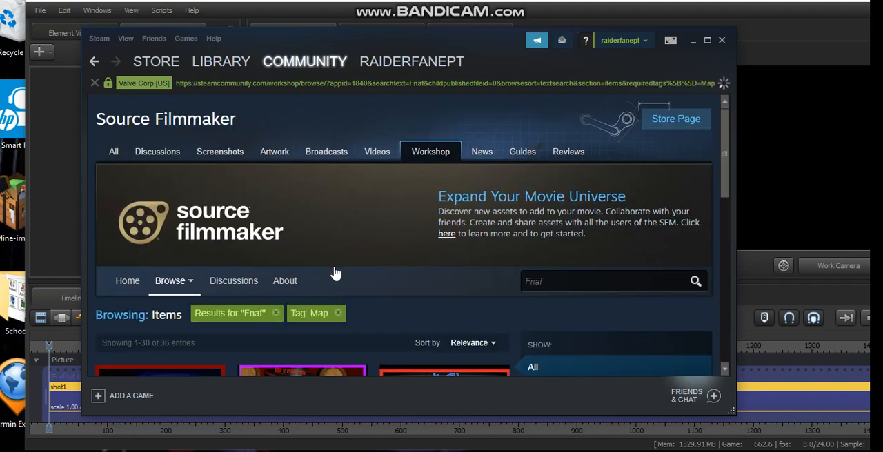
Step: Look through the Fnaf map results in the Workshop and minimize Steam to return to Source Filmmaker
scroll(336, 272, down, 5)
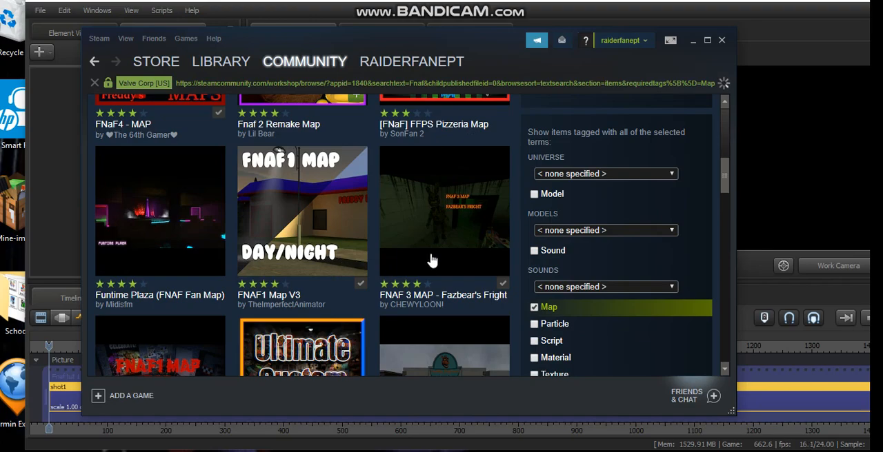
scroll(236, 234, down, 6)
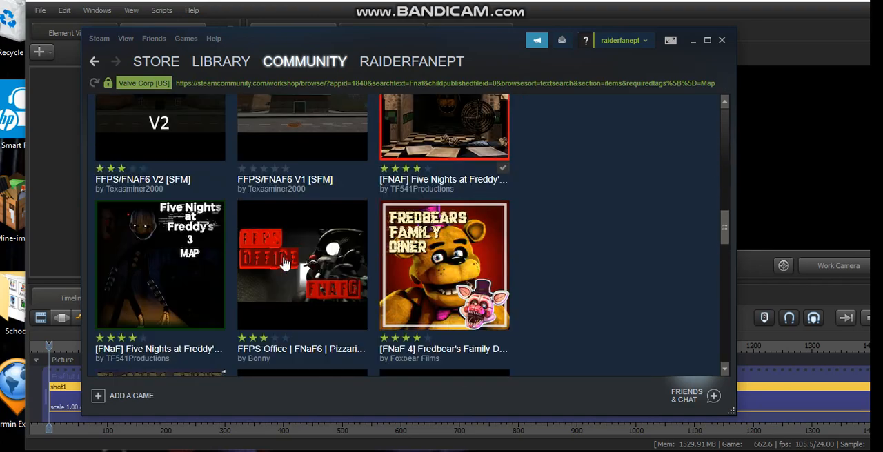
scroll(286, 260, down, 3)
scroll(284, 262, up, 8)
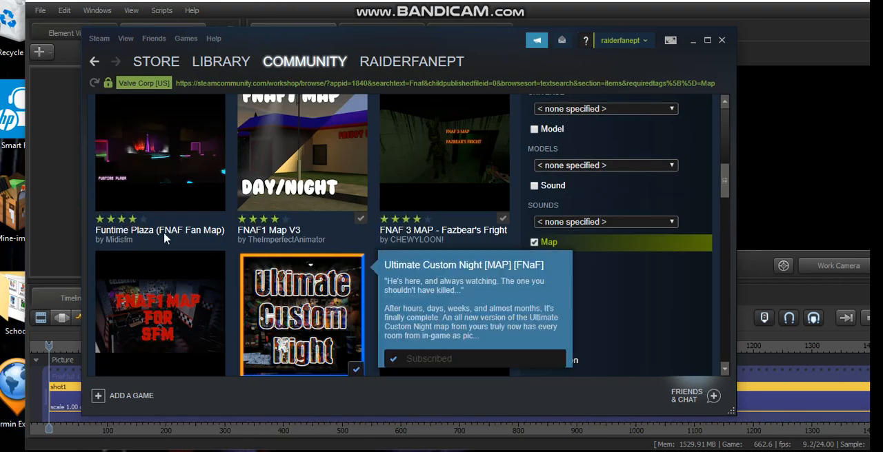
scroll(177, 305, down, 2)
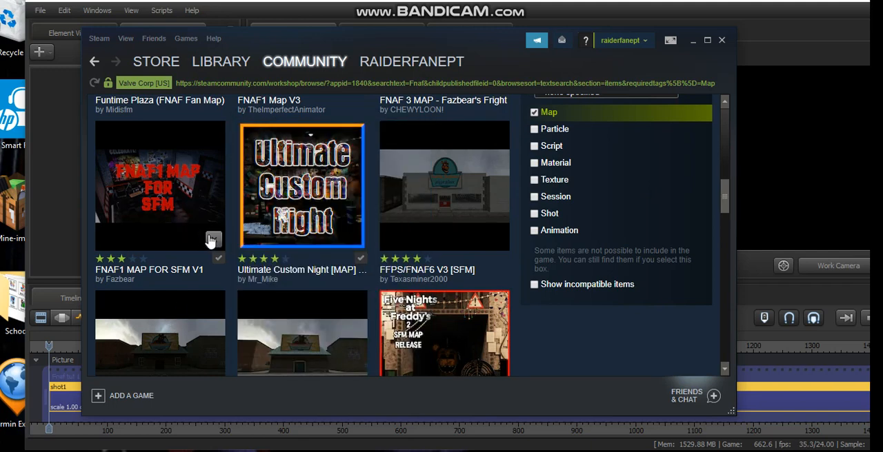
click(693, 42)
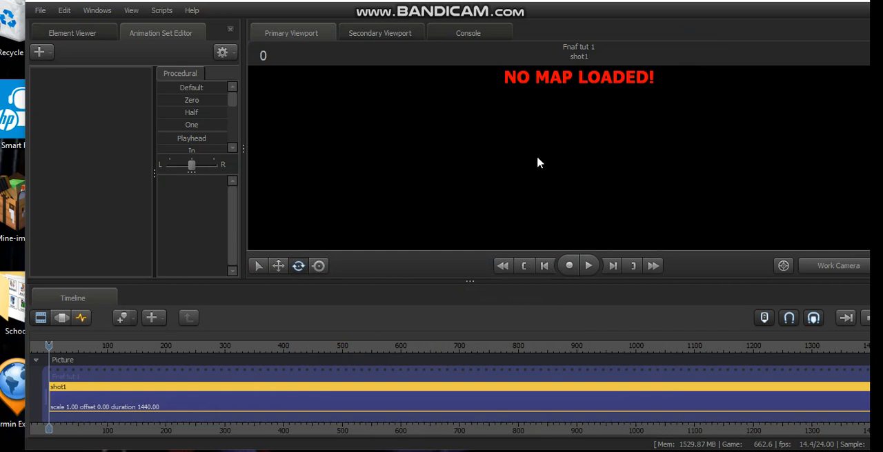
Step: Turn off lighting and progressive refinement for the primary viewport
right_click(518, 168)
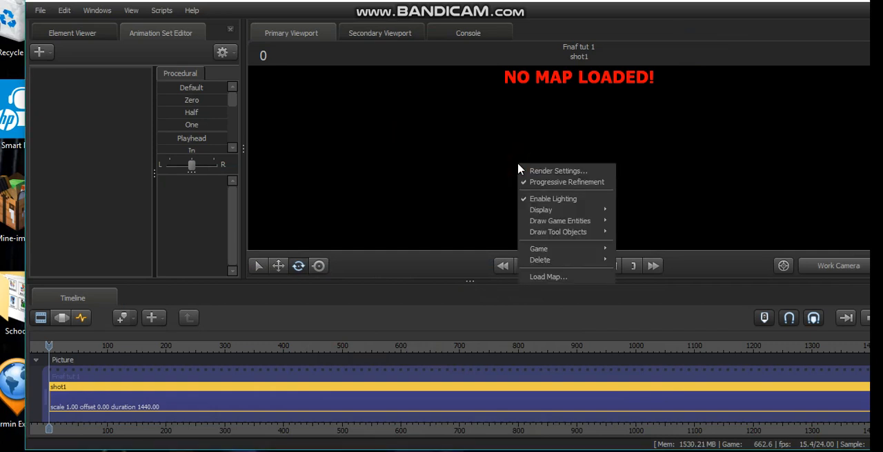
click(540, 199)
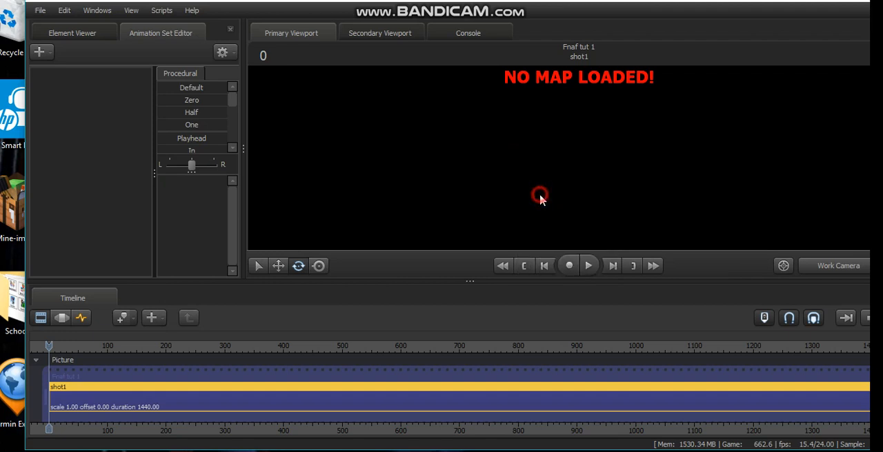
right_click(553, 202)
click(563, 215)
Step: Disable Ambient Occlusion in the viewport's render settings and accept the change
right_click(532, 149)
click(549, 157)
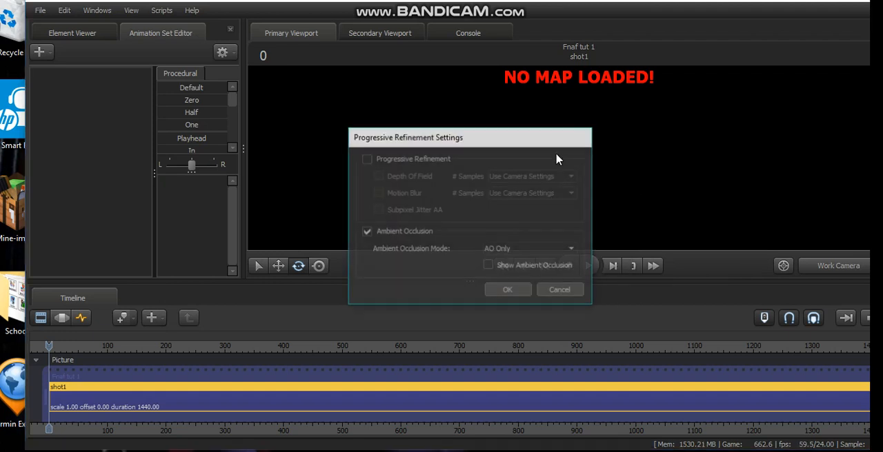
click(368, 232)
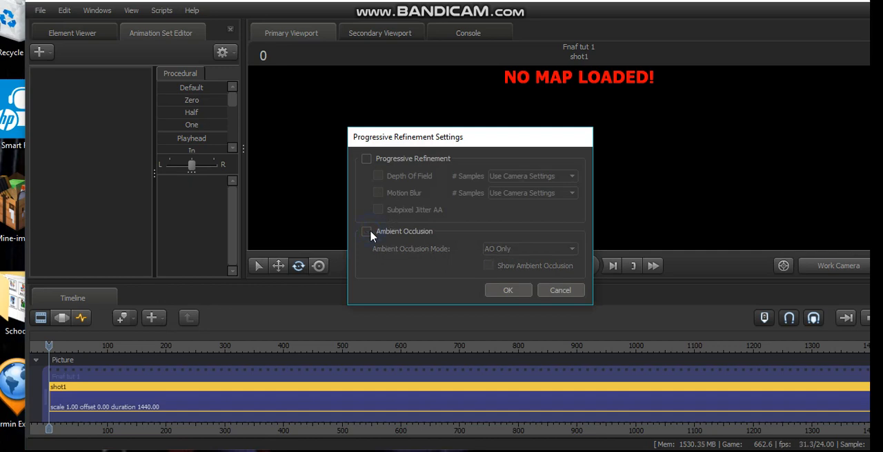
click(506, 292)
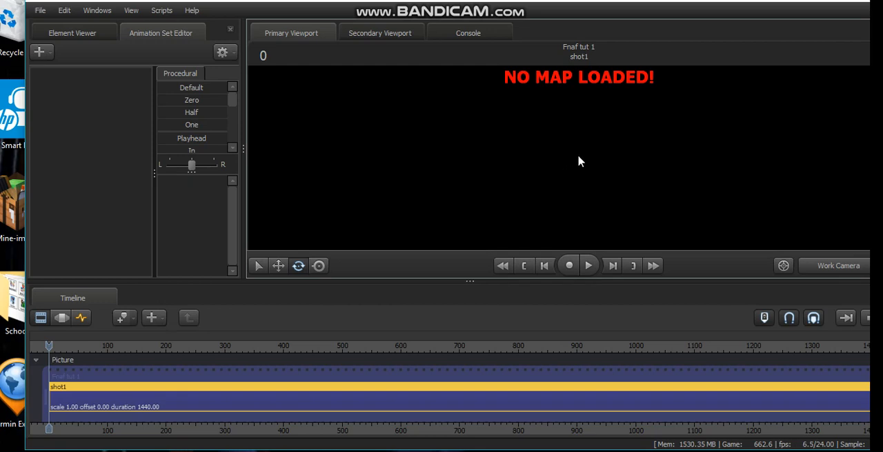
Step: Open the map selection for the session, look through the workshop BSP files and rescan them
click(579, 158)
right_click(578, 158)
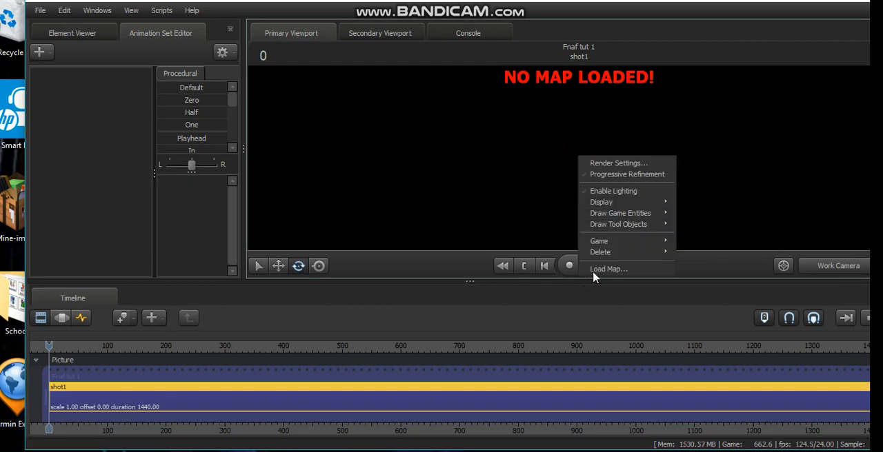
click(593, 269)
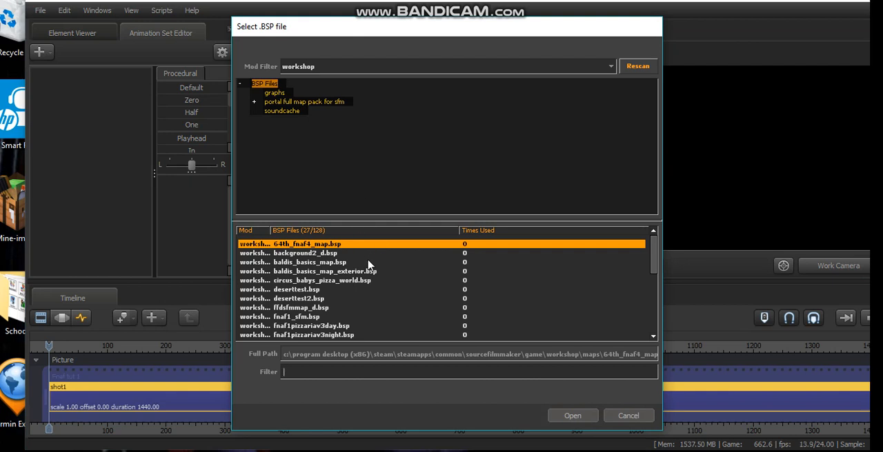
scroll(367, 266, down, 3)
scroll(367, 266, down, 3)
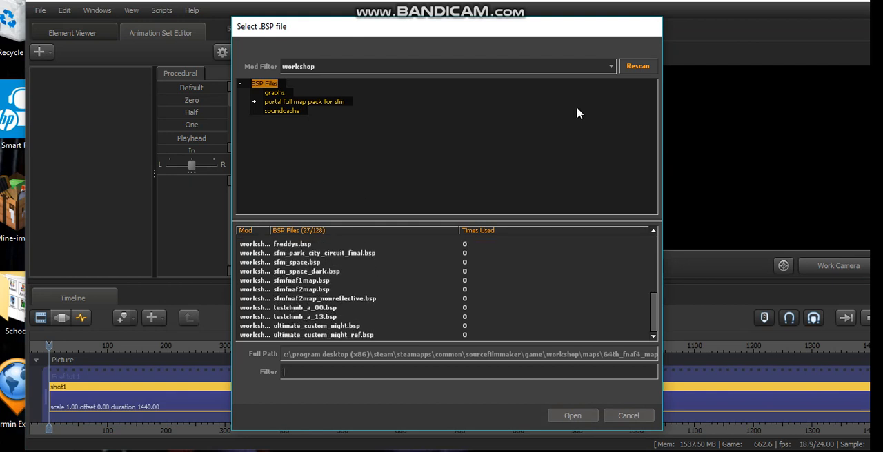
scroll(364, 308, up, 5)
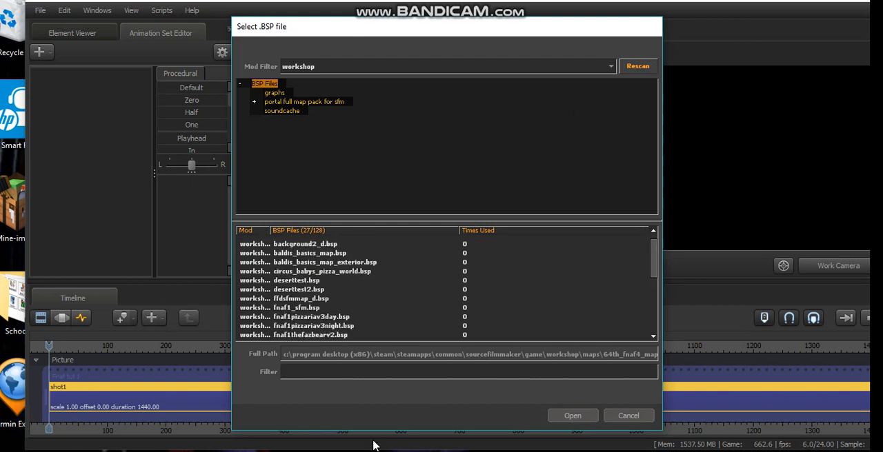
click(636, 67)
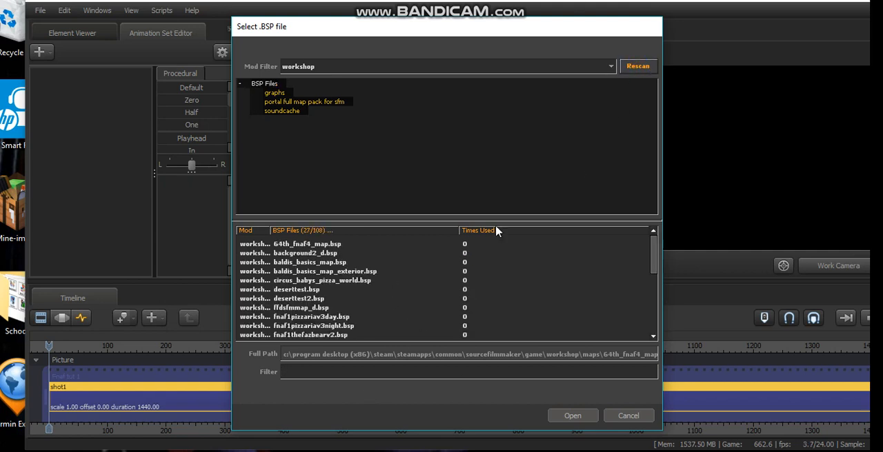
Step: Load the workshop map fnaf1_sfm.bsp into the session
scroll(307, 280, down, 1)
click(309, 290)
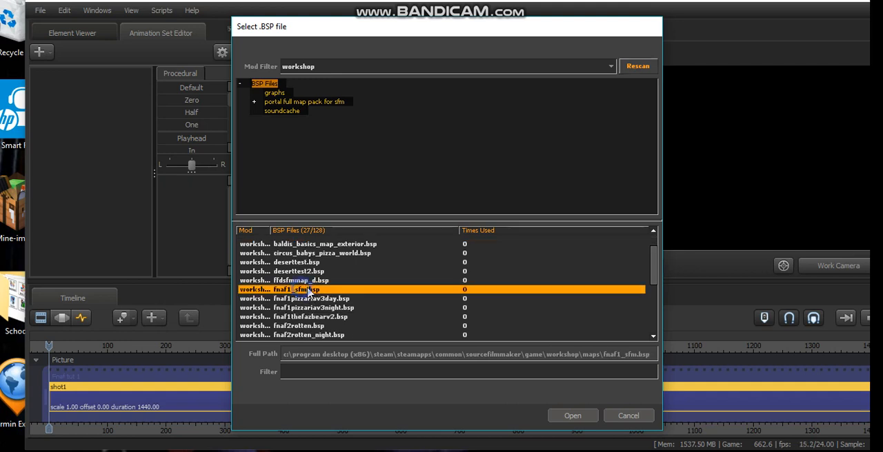
click(585, 417)
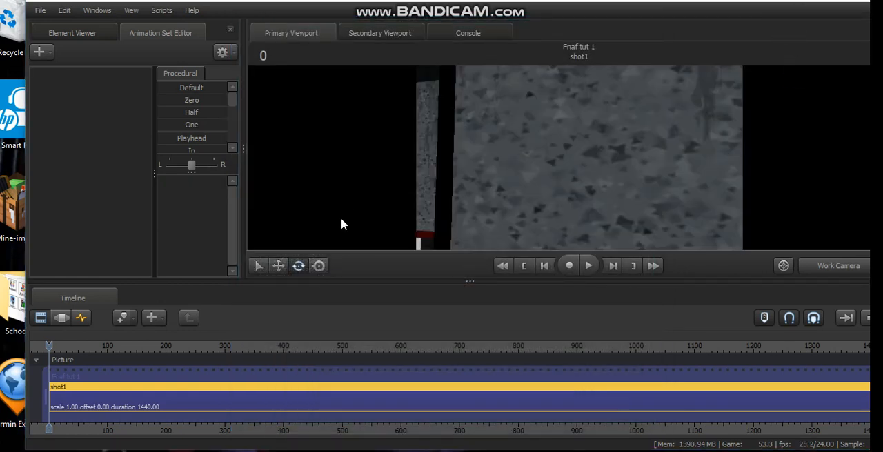
Step: Switch the timeline to the Motion Editor and fly the work camera to face the wall with the checkered stripe
click(60, 320)
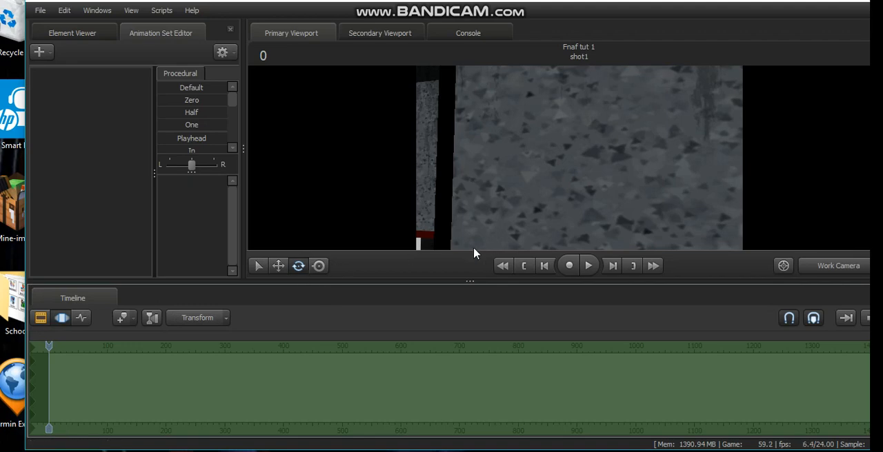
click(830, 269)
click(831, 271)
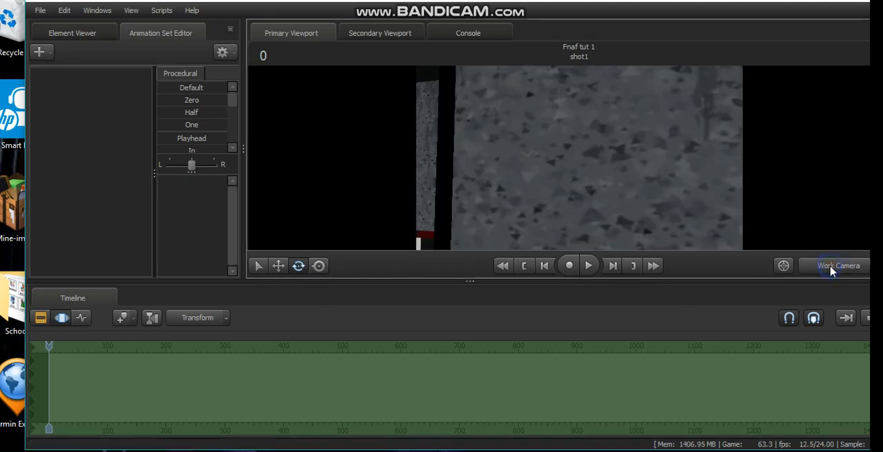
drag(731, 195, 309, 226)
key(w)
key(w)
key(s)
key(w)
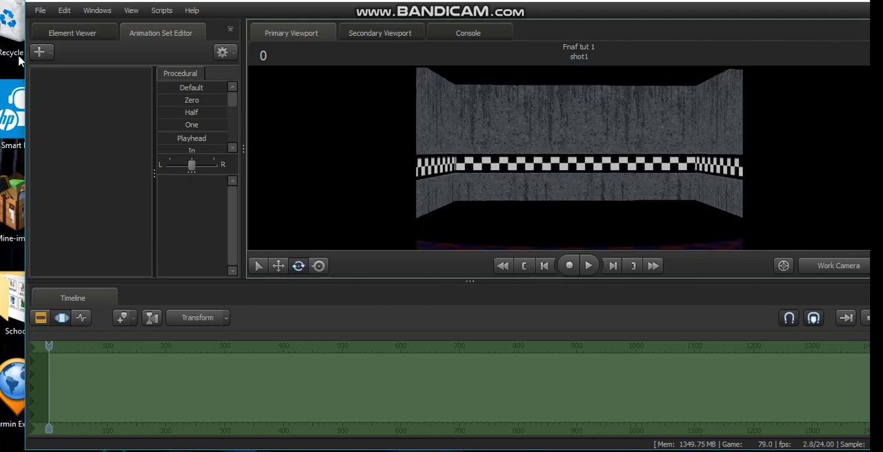
Step: Widen the window to the screen edge and open the model selection for a new model animation set
drag(26, 81, 1, 82)
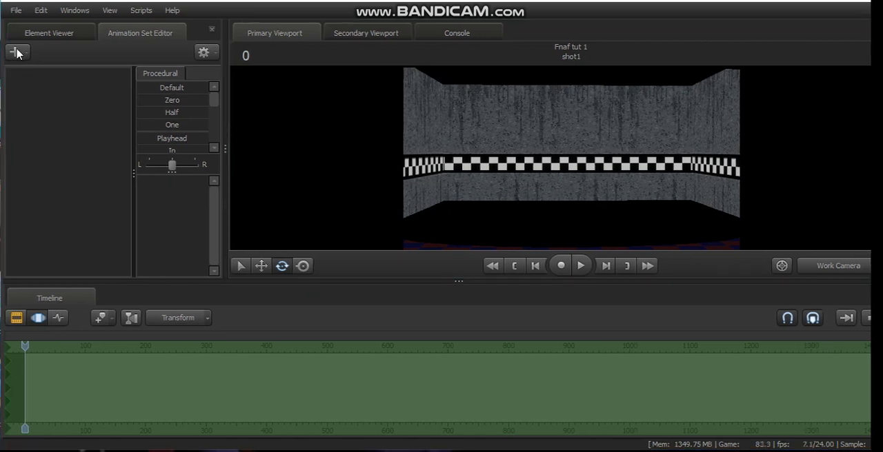
click(17, 52)
click(23, 53)
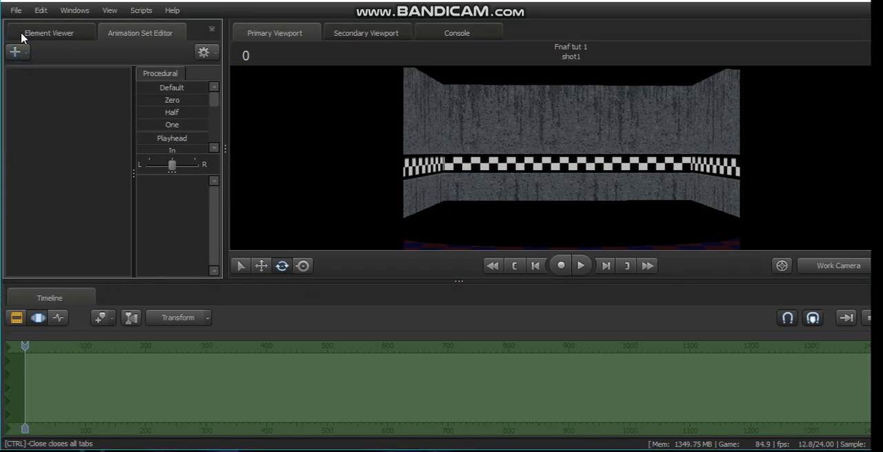
click(16, 53)
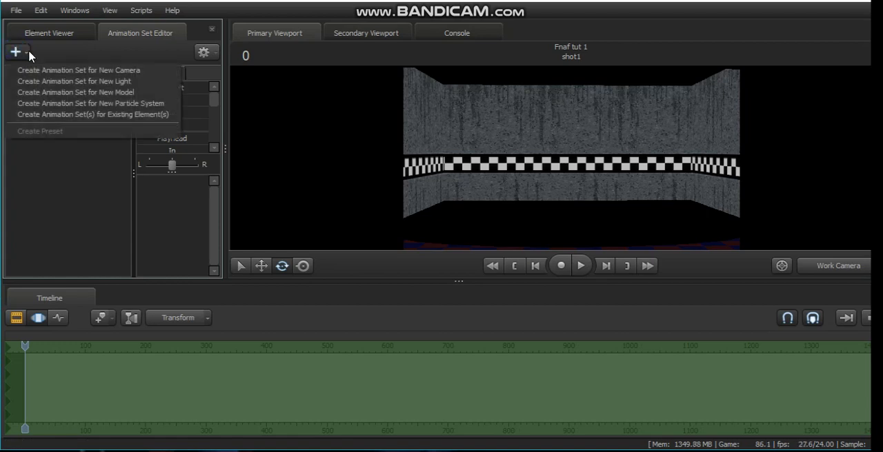
click(93, 92)
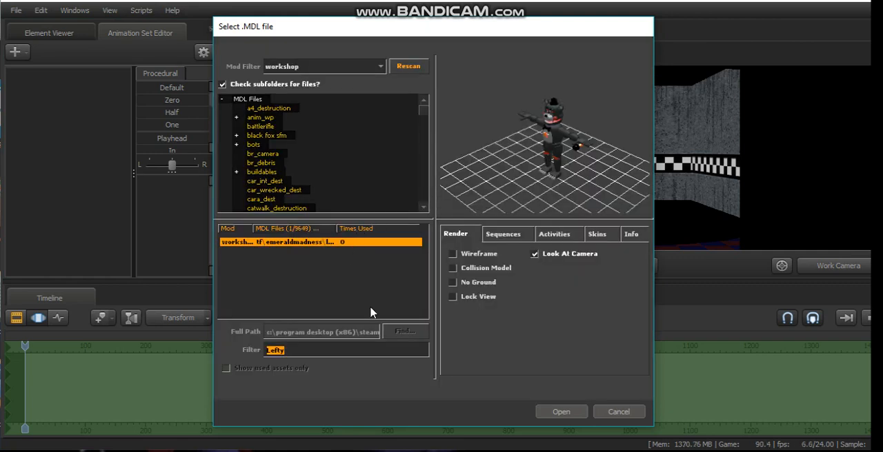
Step: Replace the model filter text with "ban" to search the workshop models
key(BackSpace)
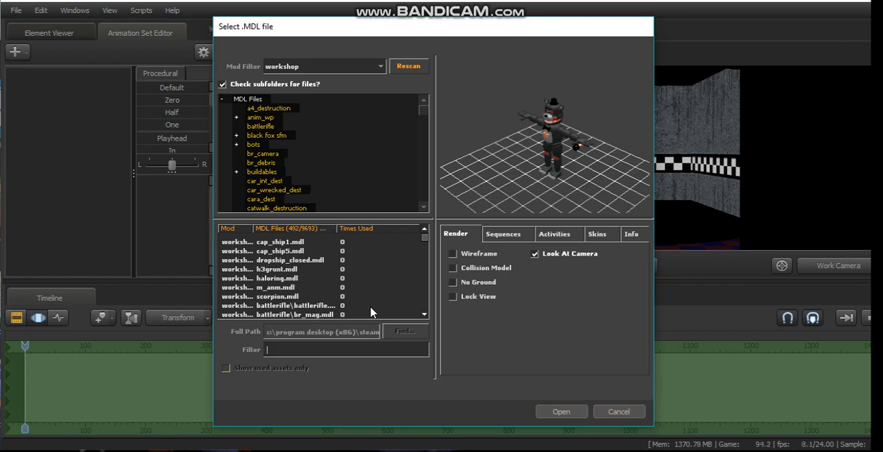
text(ba)
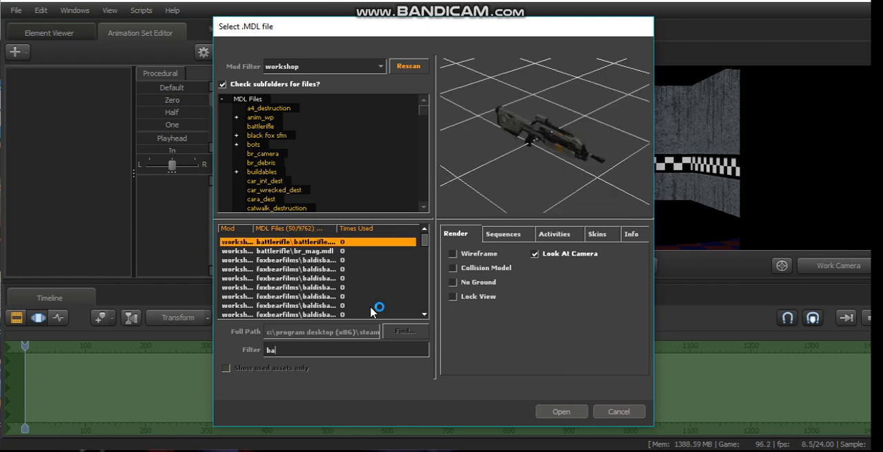
text(n)
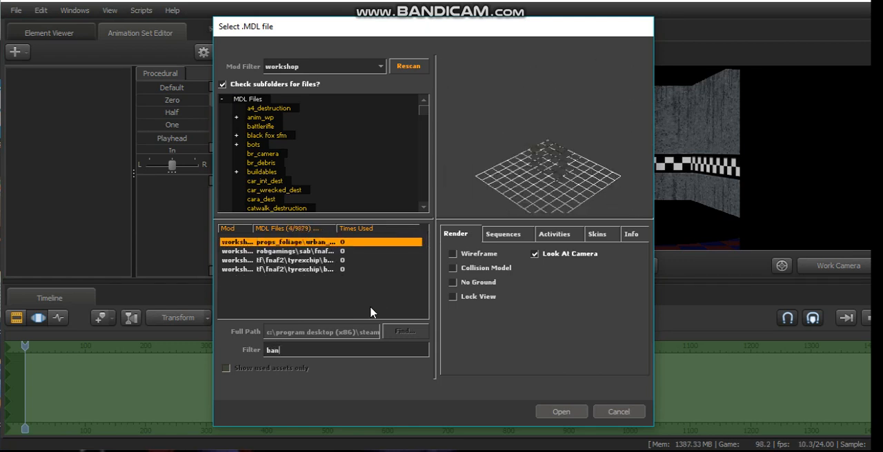
Step: Clear the model filter and rescan the workshop model files
key(BackSpace)
key(BackSpace)
key(BackSpace)
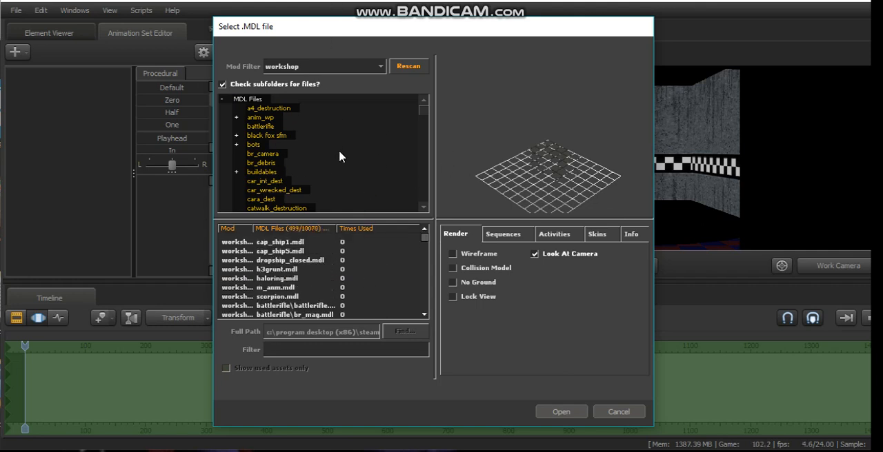
click(406, 66)
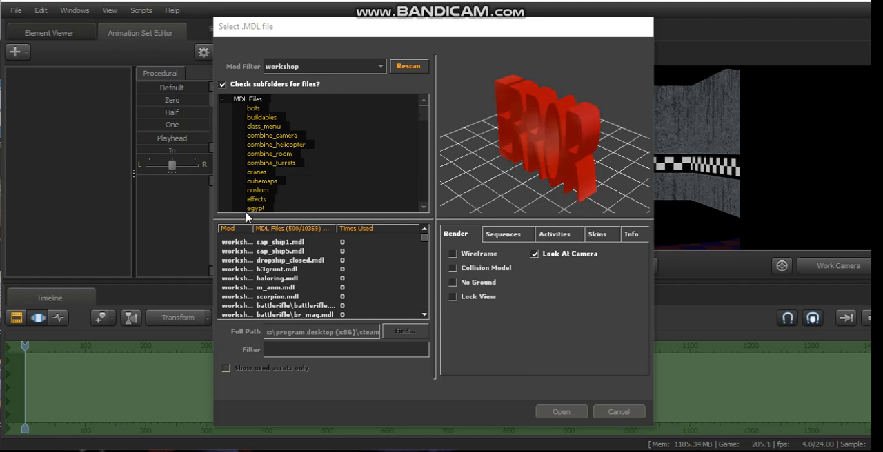
Step: Filter the workshop models by "banjo" and rotate the preview to view the banjo from the front
click(304, 350)
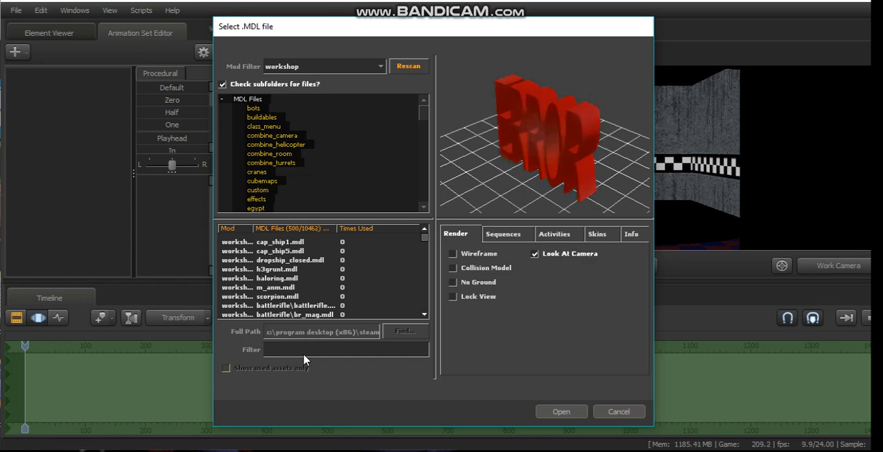
text(ban)
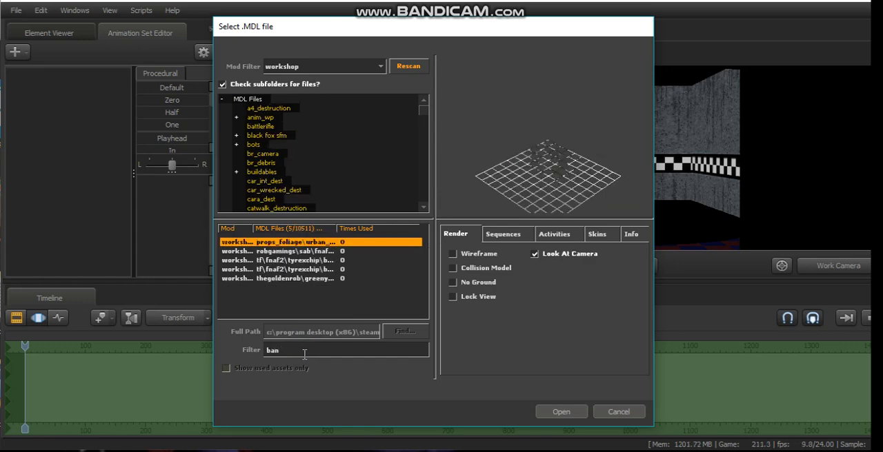
text(jo)
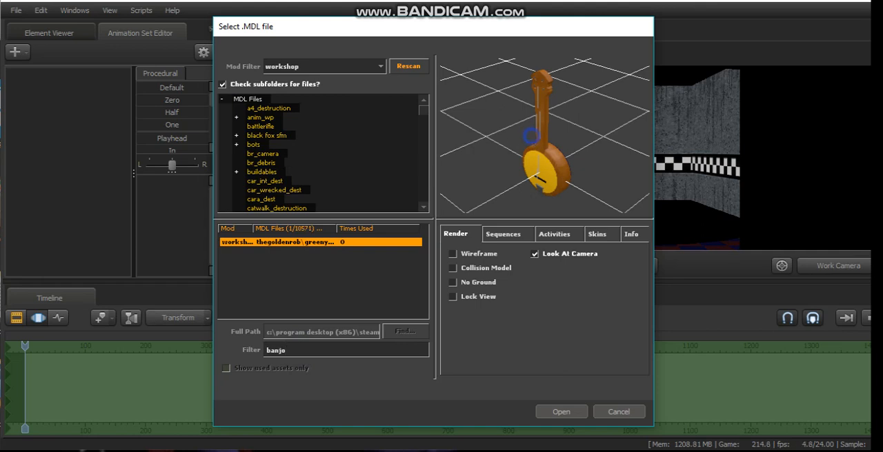
drag(467, 142, 527, 149)
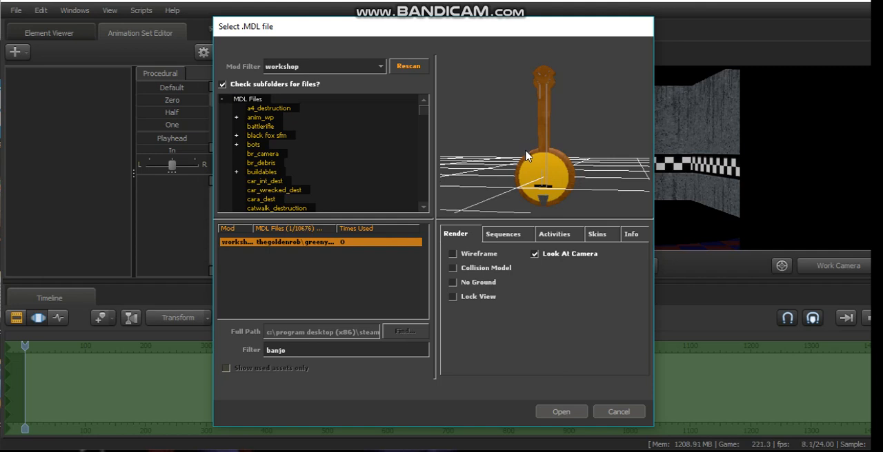
Step: Replace the model filter text with "Fnaf ban" to search all workshop model files
click(260, 101)
double_click(293, 351)
key(BackSpace)
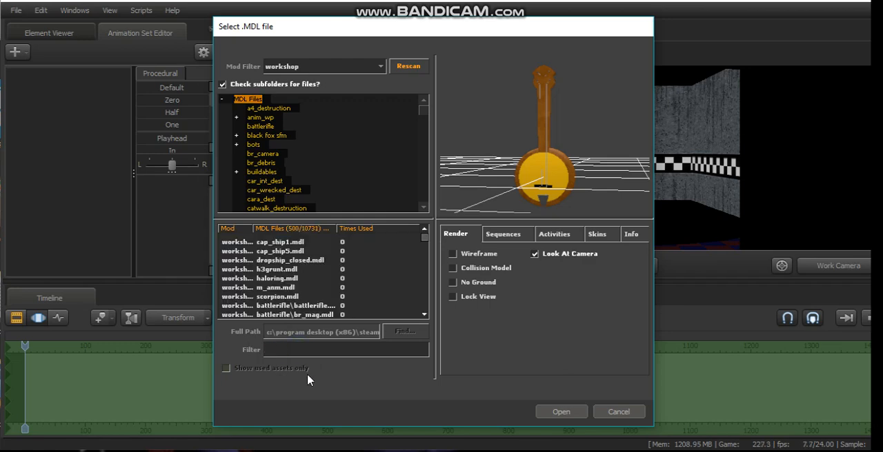
text(Fnaf)
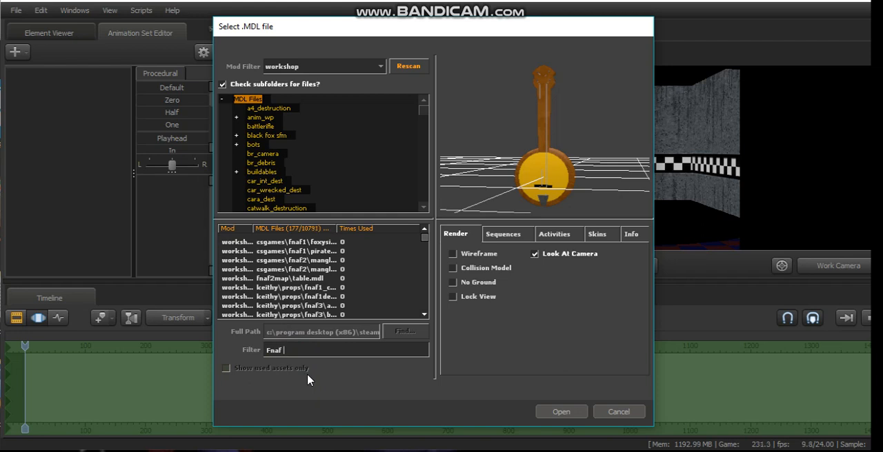
text( ban)
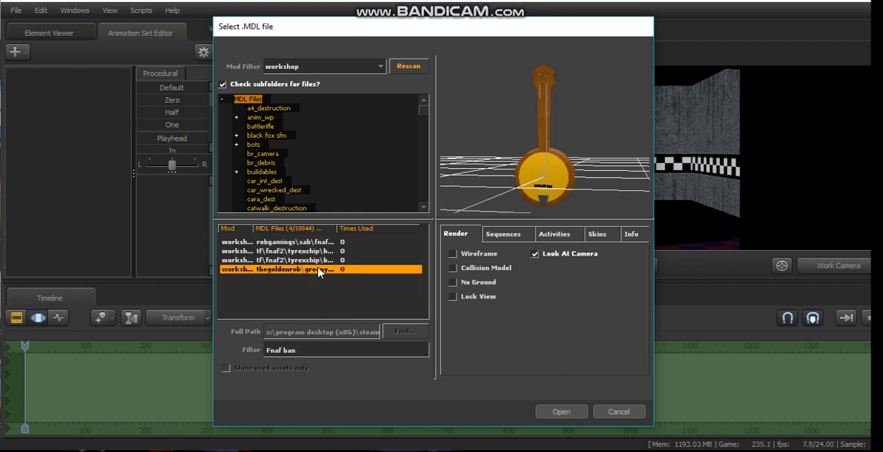
Step: Preview each of the models matching the "Fnaf ban" filter, including the banner props and the banjo
click(308, 243)
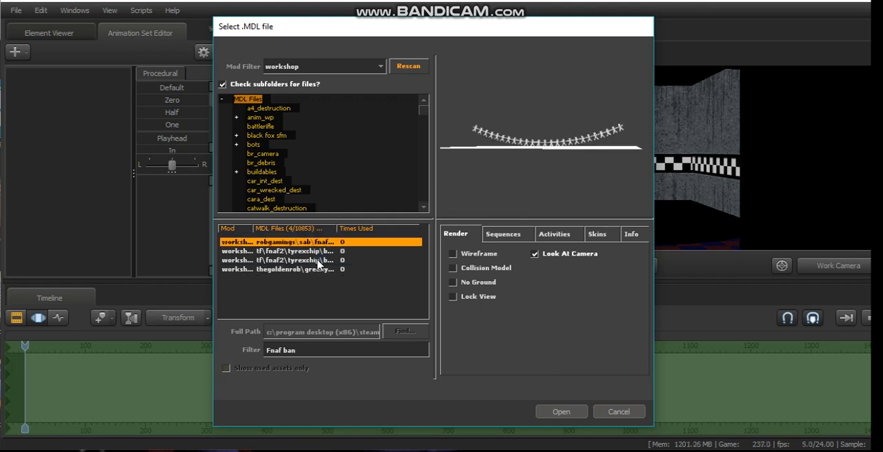
click(316, 251)
click(318, 261)
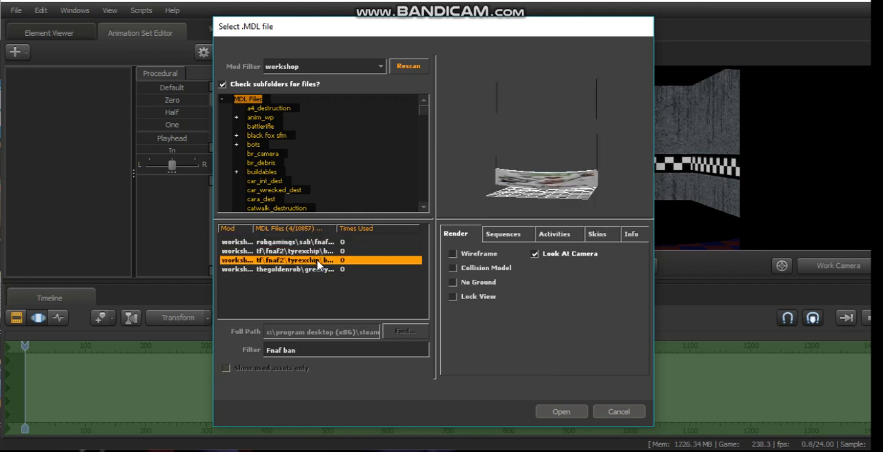
click(316, 271)
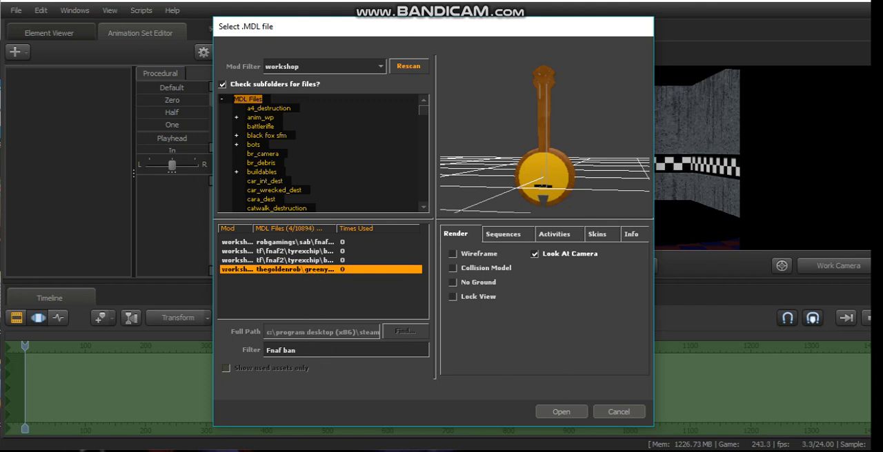
mouse_move(532, 451)
mouse_move(495, 448)
click(319, 242)
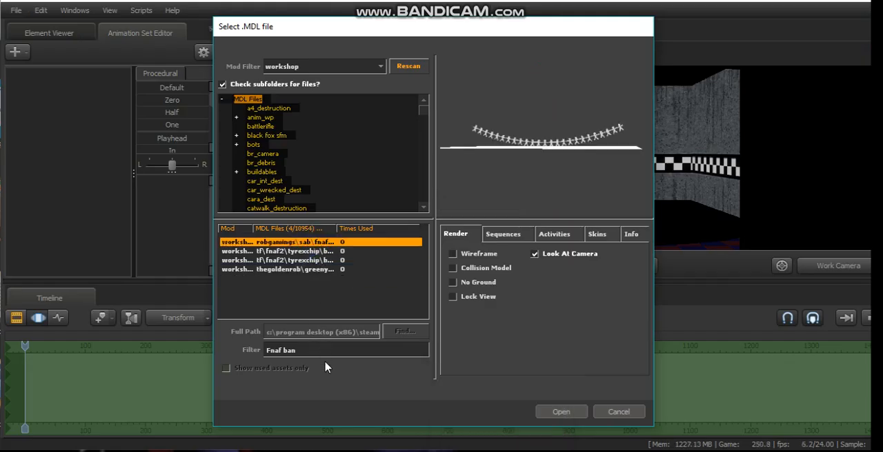
Step: Clear the model filter, preview the fnaf2 mangle prop and p_rick.mdl, and rotate the core's preview
click(269, 348)
key(BackSpace)
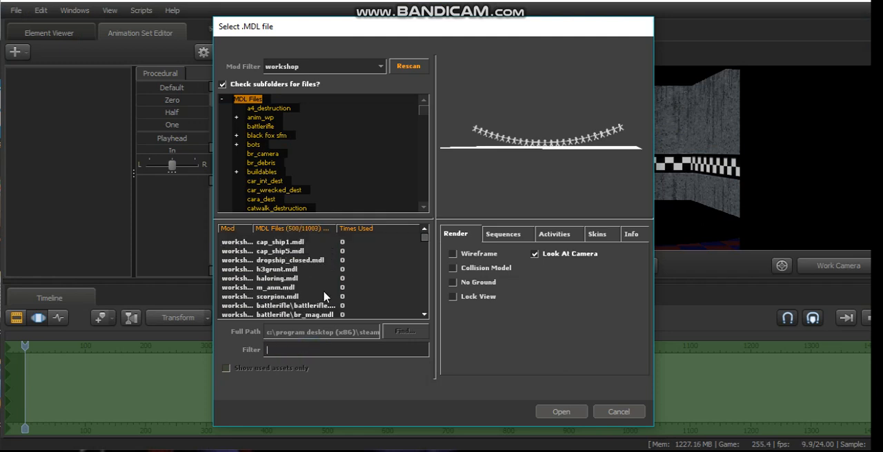
scroll(316, 265, down, 5)
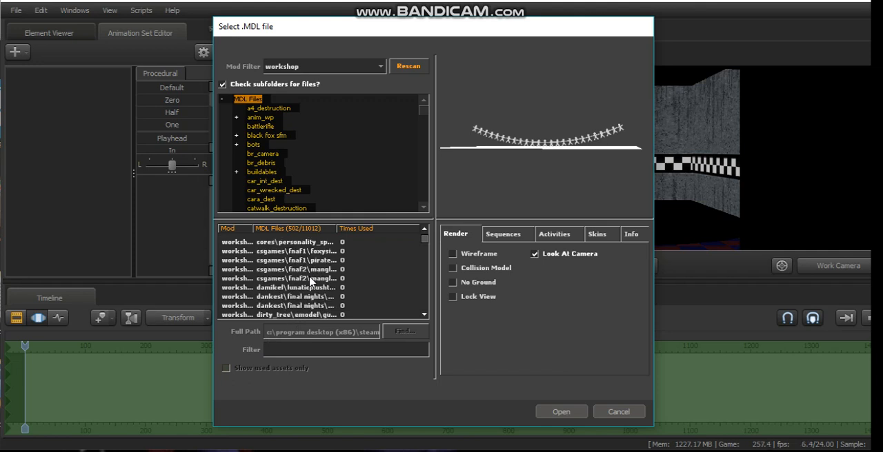
click(310, 278)
click(308, 270)
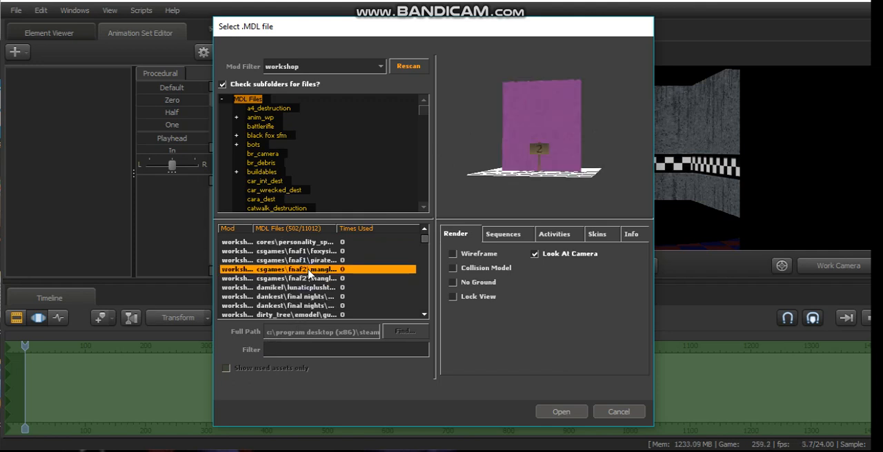
scroll(309, 273, up, 1)
click(304, 262)
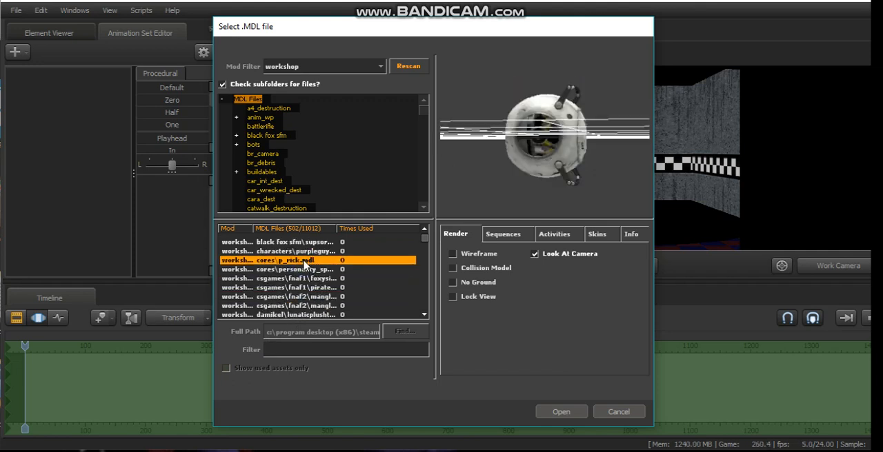
mouse_move(556, 111)
mouse_down()
mouse_move(620, 91)
mouse_move(563, 114)
mouse_up()
scroll(279, 283, up, 1)
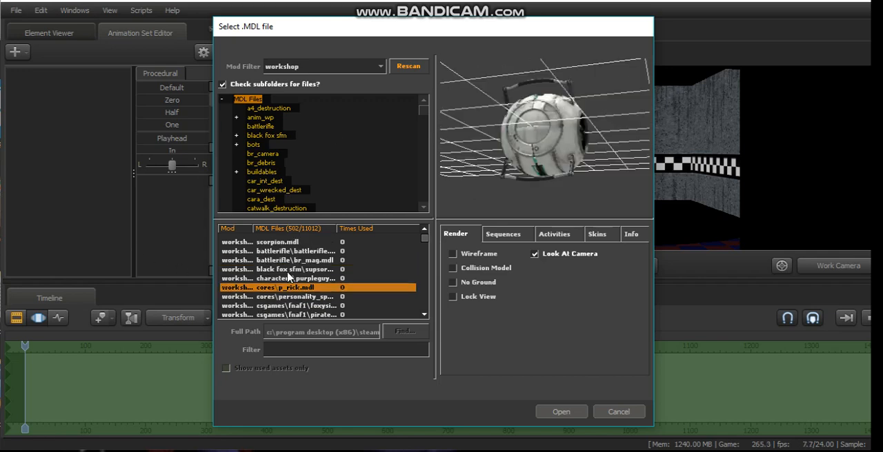
Step: Preview the battle rifle, final nights and dirty_tree emodel entries in the workshop model list
click(284, 253)
scroll(290, 289, down, 2)
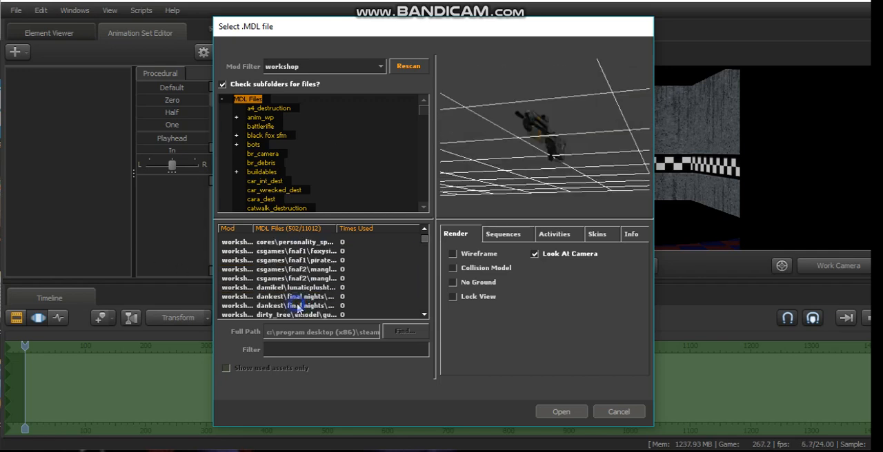
click(295, 306)
scroll(295, 306, down, 1)
click(306, 288)
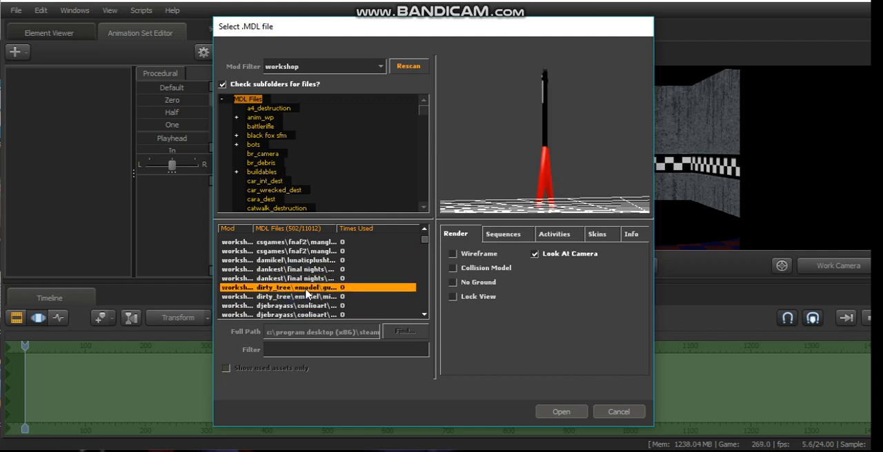
scroll(308, 299, down, 1)
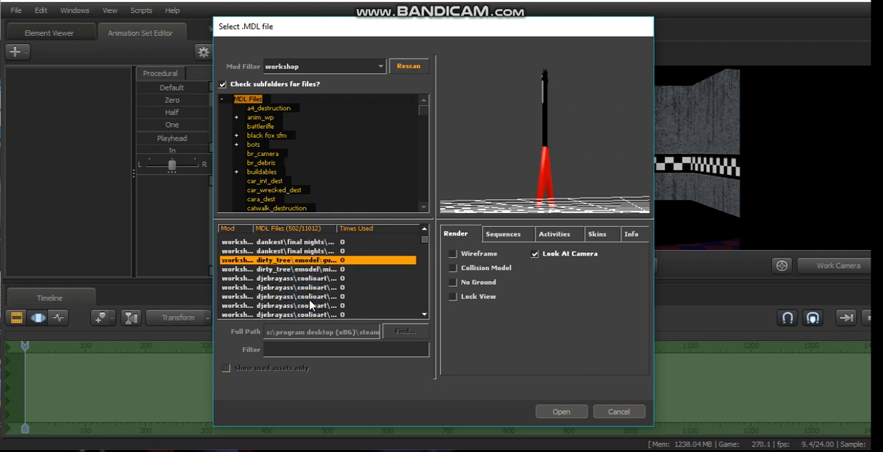
Step: Preview the yellow and blue animatronics in the coolioart folder and load the blue old Bonnie model into the shot
click(312, 296)
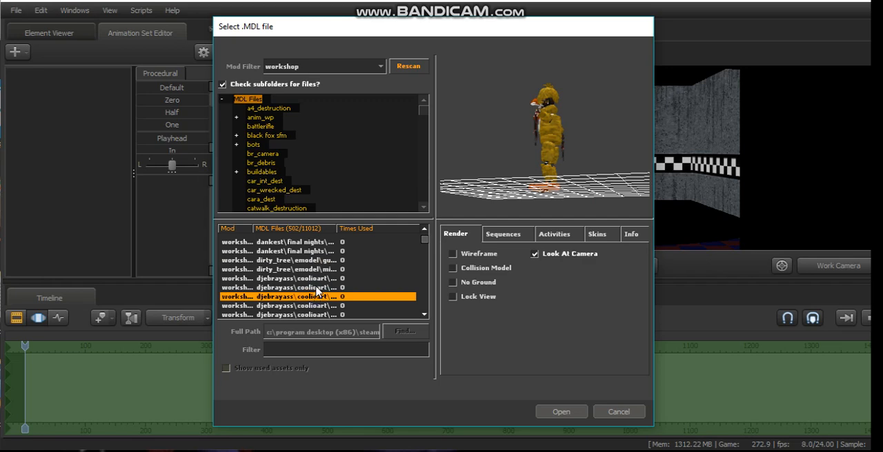
click(316, 288)
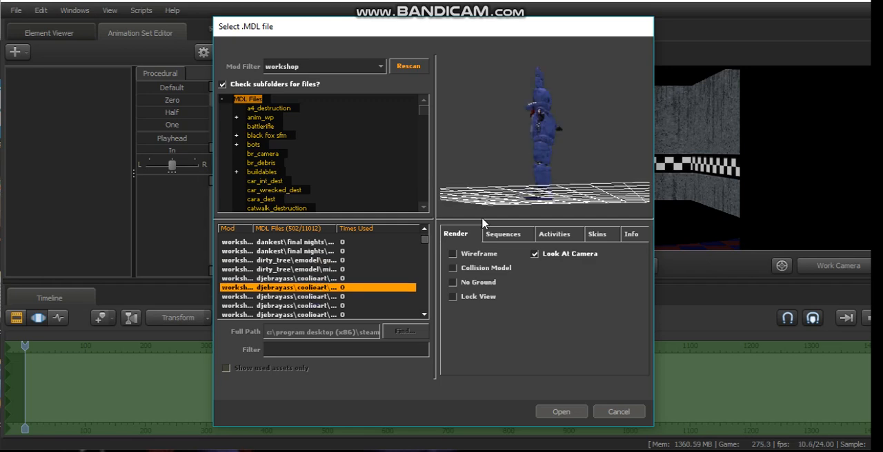
click(564, 412)
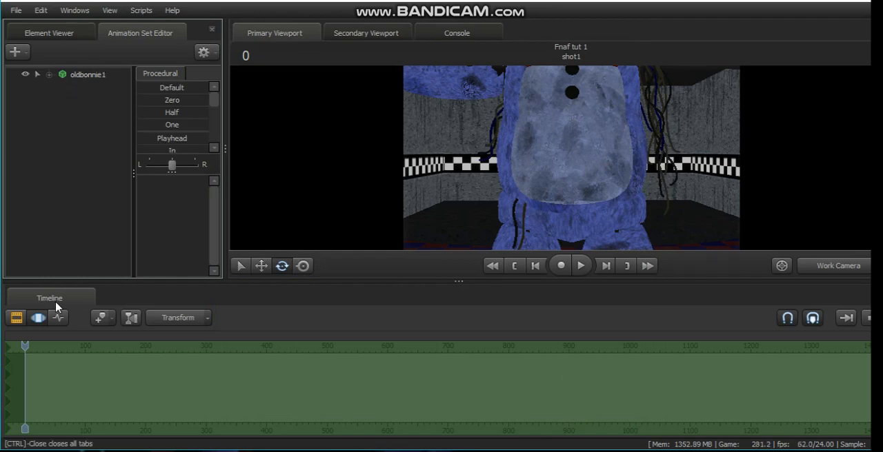
Step: Select oldbonnie1's bip_pelvis with the Move tool and push the model back from the camera toward the rear wall
click(87, 75)
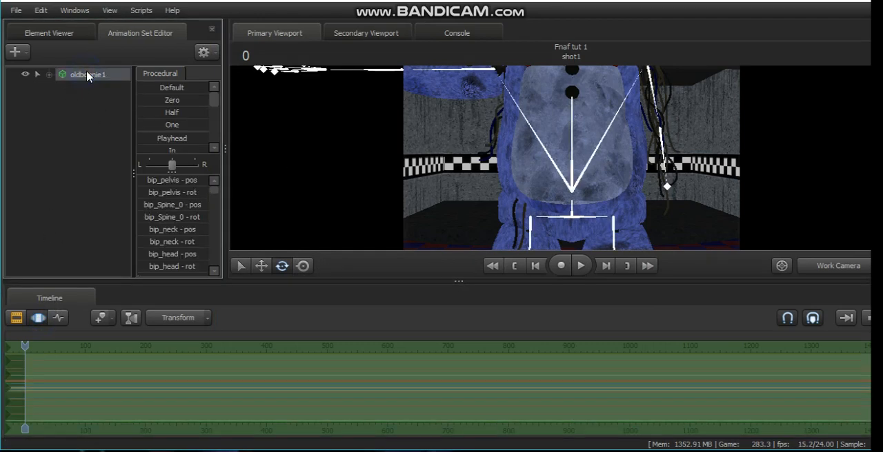
click(261, 269)
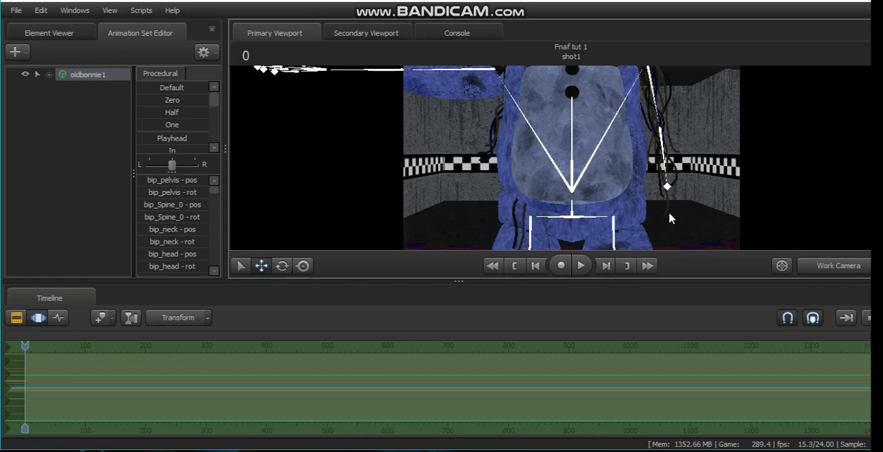
click(573, 218)
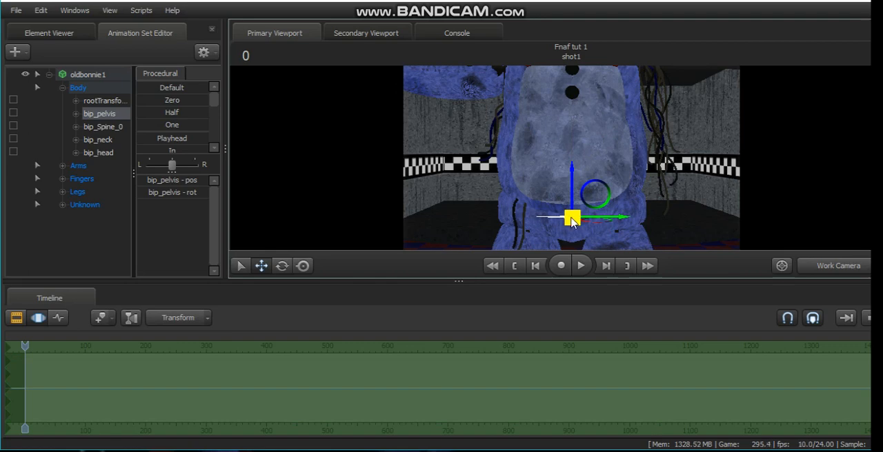
click(571, 219)
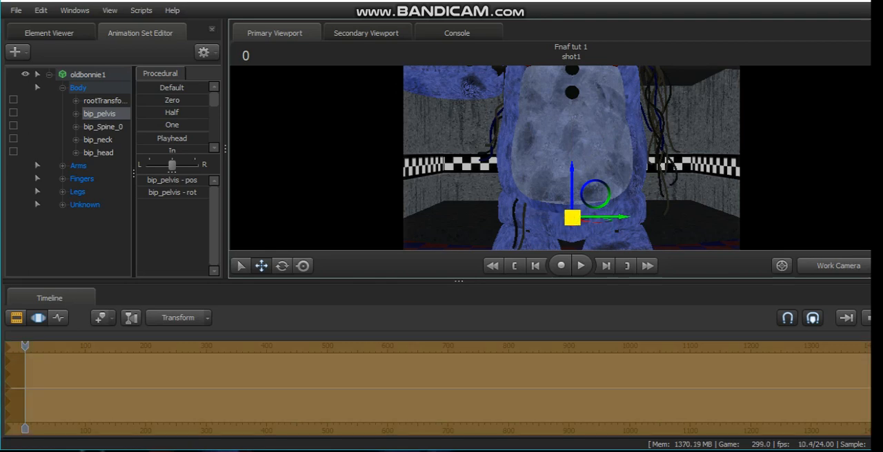
drag(572, 218, 571, 158)
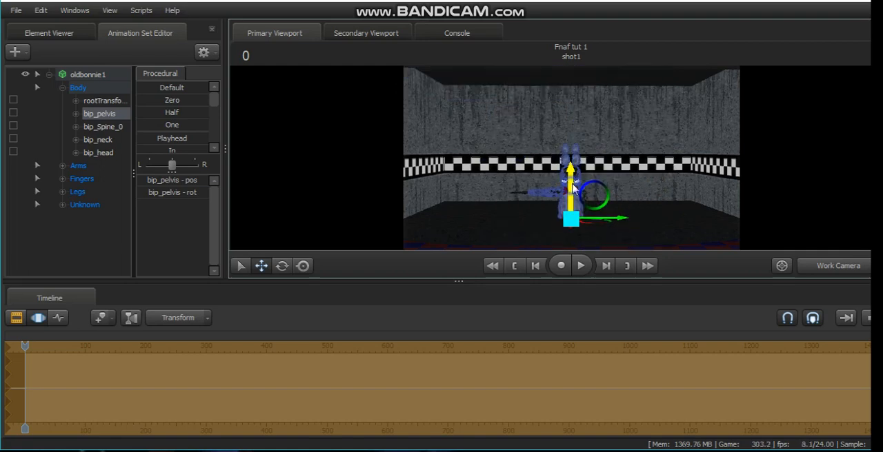
Step: Raise Bonnie's pelvis along the vertical axis until his feet stand on the floor
drag(570, 183, 576, 142)
drag(574, 137, 574, 134)
key(ctrl)
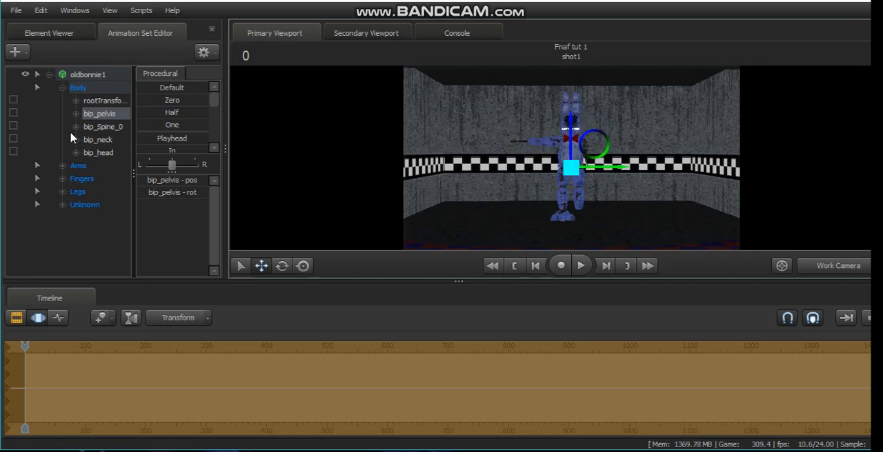
Step: Apply the rig_oldbonnie rig script to the oldbonnie1 animation set
right_click(117, 80)
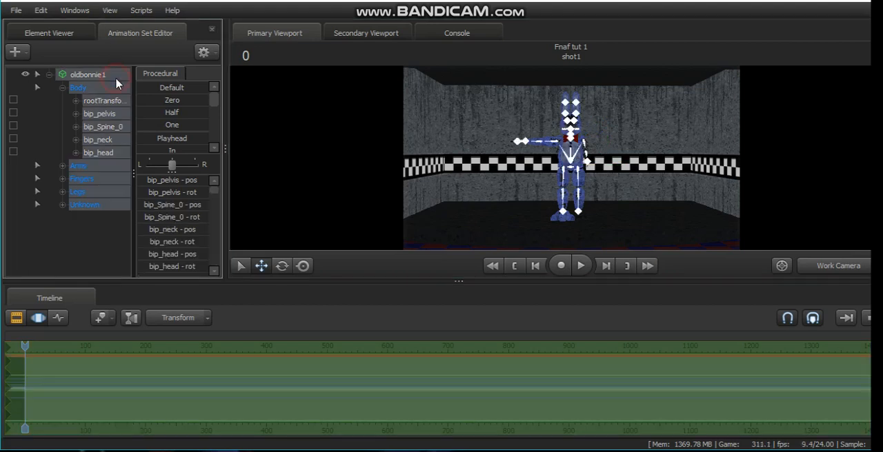
mouse_move(213, 225)
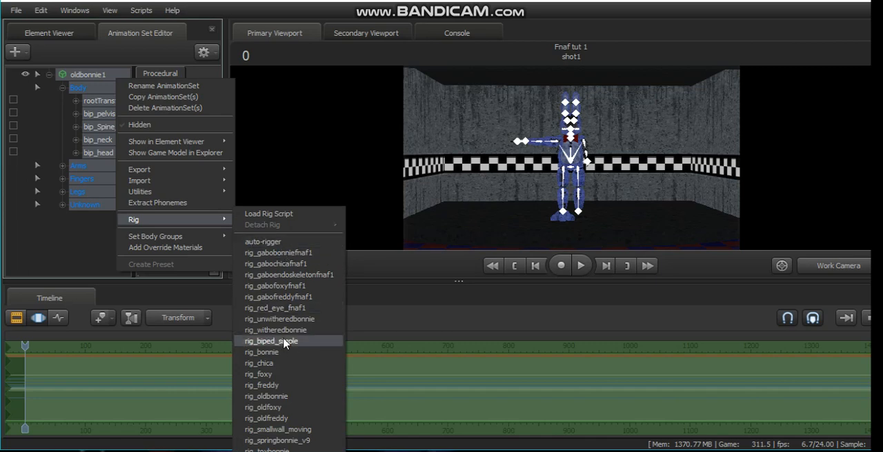
click(265, 397)
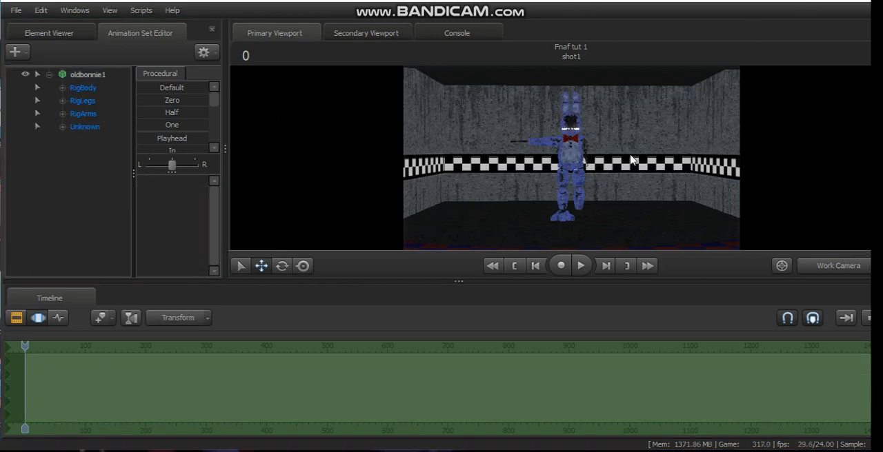
Step: Switch the viewport from the work camera to camera1 and move it forward to frame Bonnie's upper body
drag(585, 128, 511, 144)
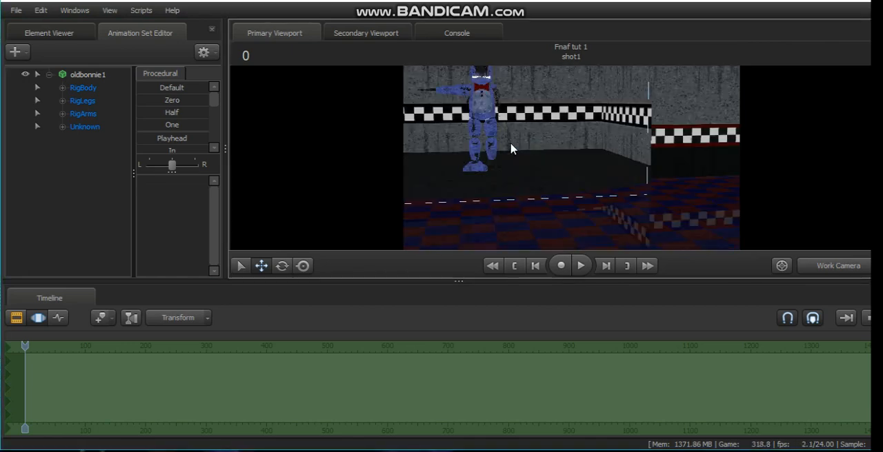
drag(583, 162, 586, 164)
click(837, 268)
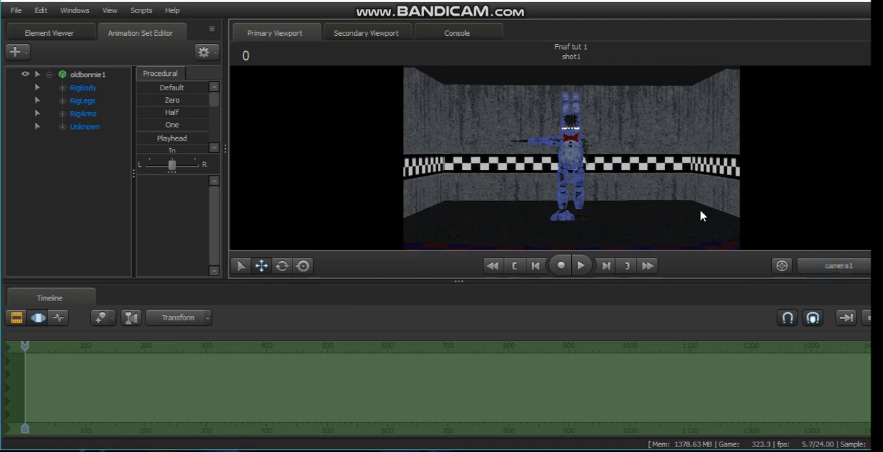
drag(616, 193, 571, 158)
key(w)
key(w)
key(s)
key(w)
key(w)
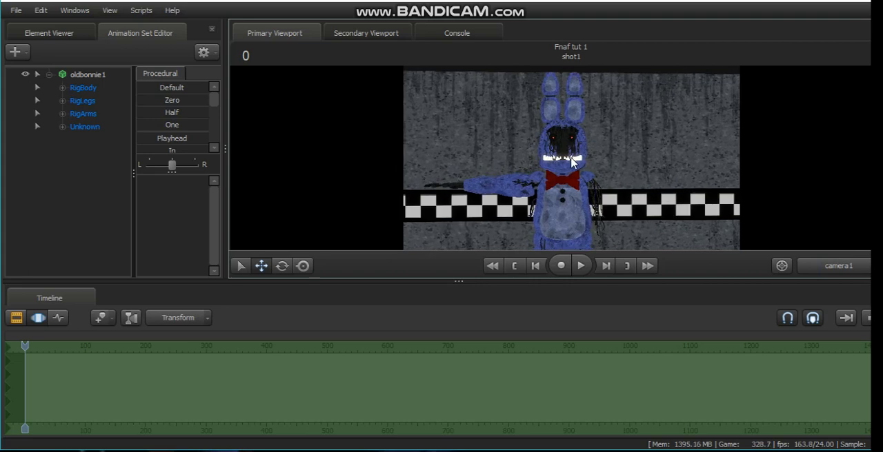
Step: Rotate Bonnie's bip_Ear_1_R and bip_Ear_1_L bones outward so the ears spread into a V
key(ctrl)
ctrl+click(539, 121)
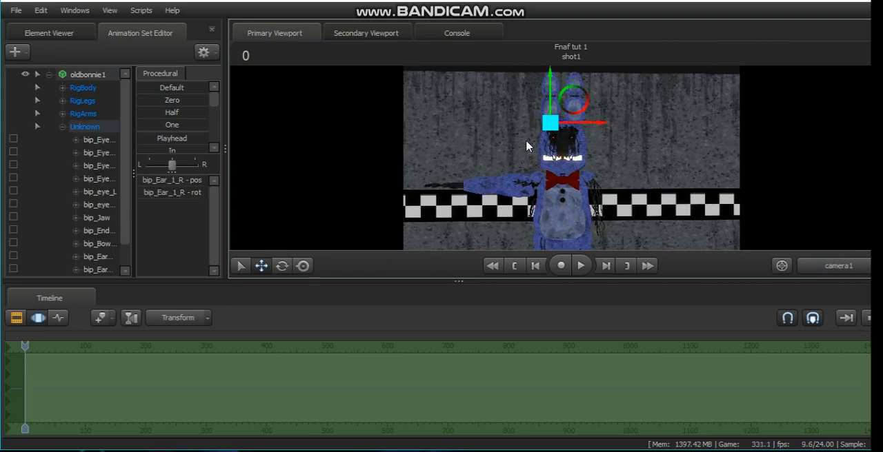
click(282, 266)
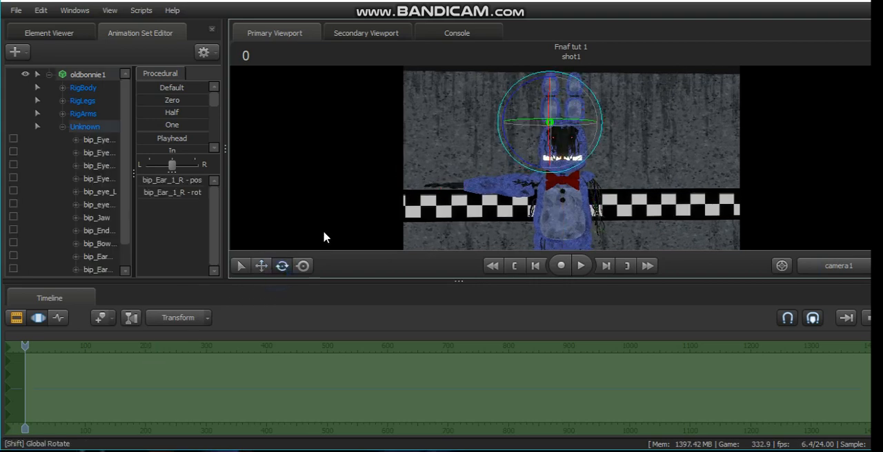
drag(499, 111, 496, 110)
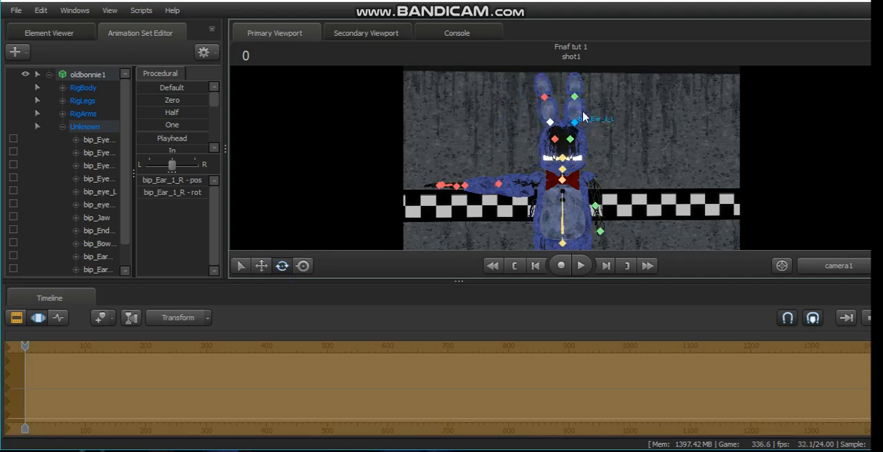
click(593, 109)
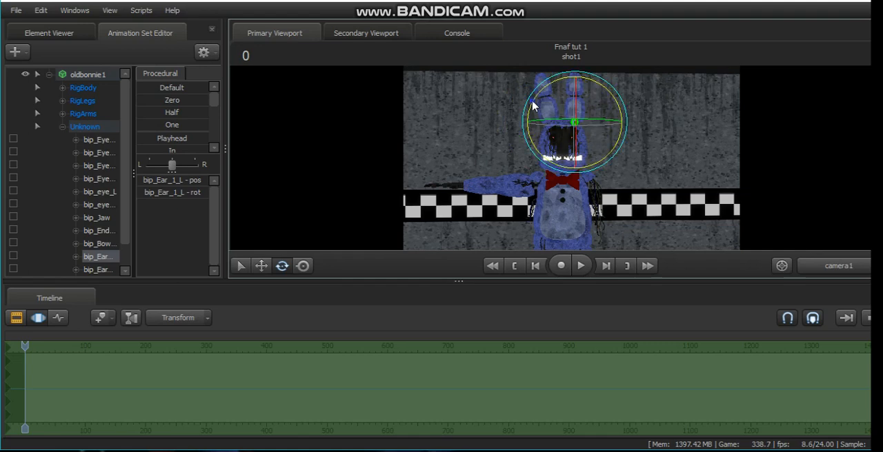
drag(560, 86, 560, 87)
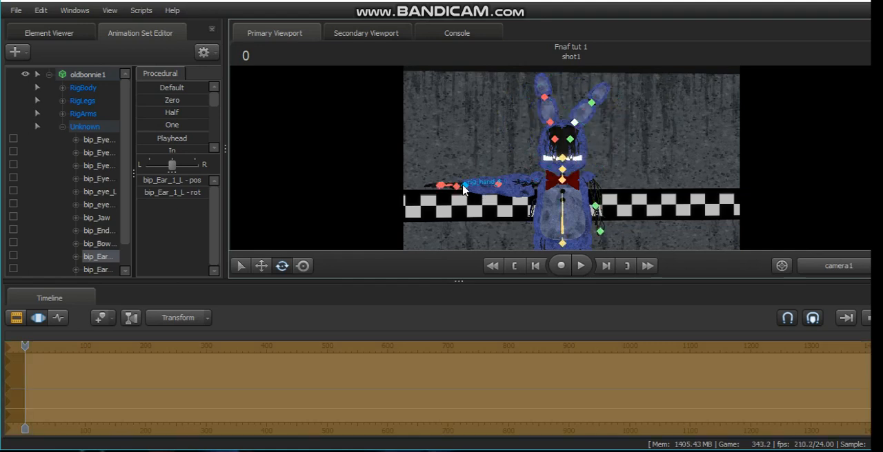
Step: Move the rig_hand_R control down and inward so Bonnie's raised right arm hangs beside his body
click(462, 186)
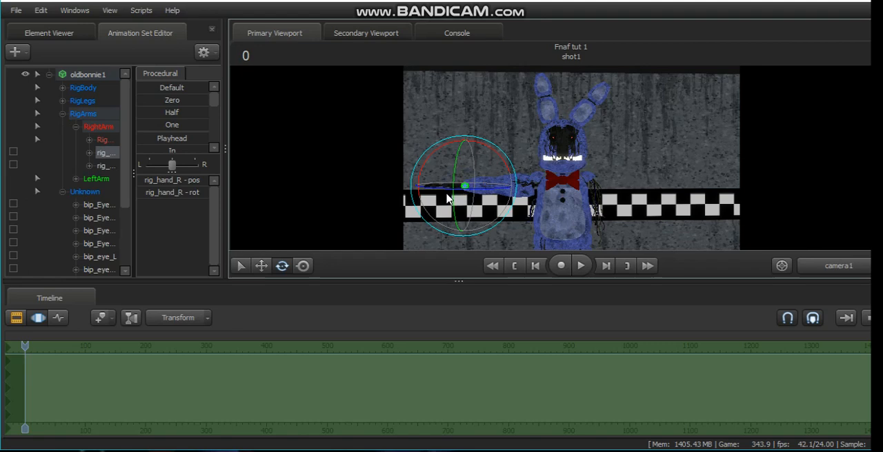
click(262, 264)
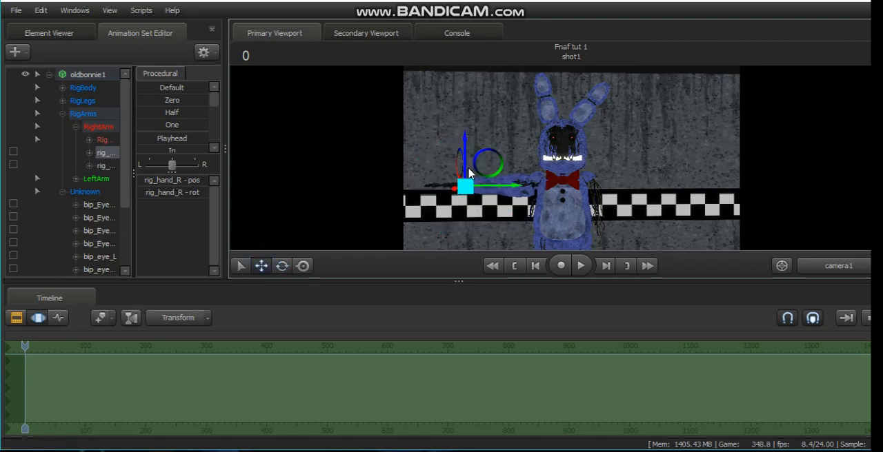
drag(465, 187, 501, 246)
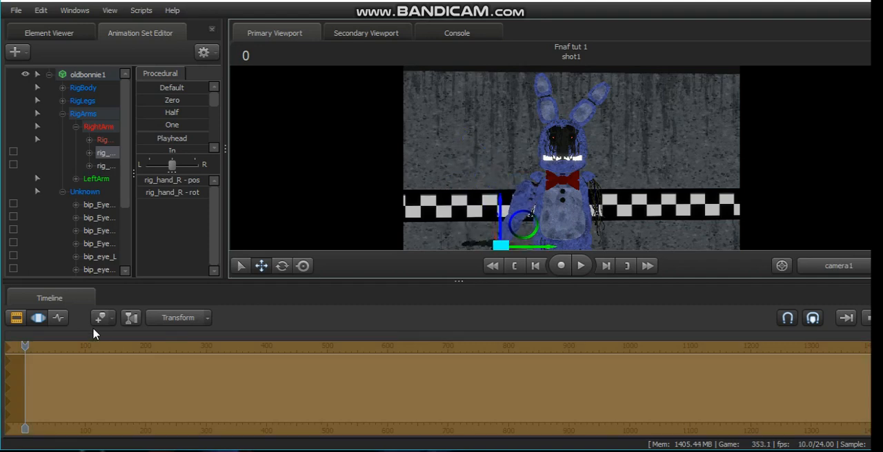
Step: In the Graph Editor, raise rig_hand_R vertically to head height at frame 20
click(59, 318)
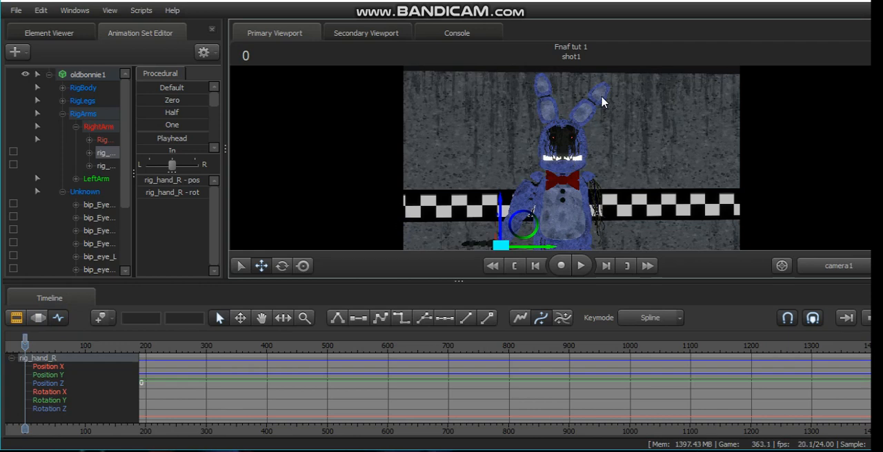
key(space)
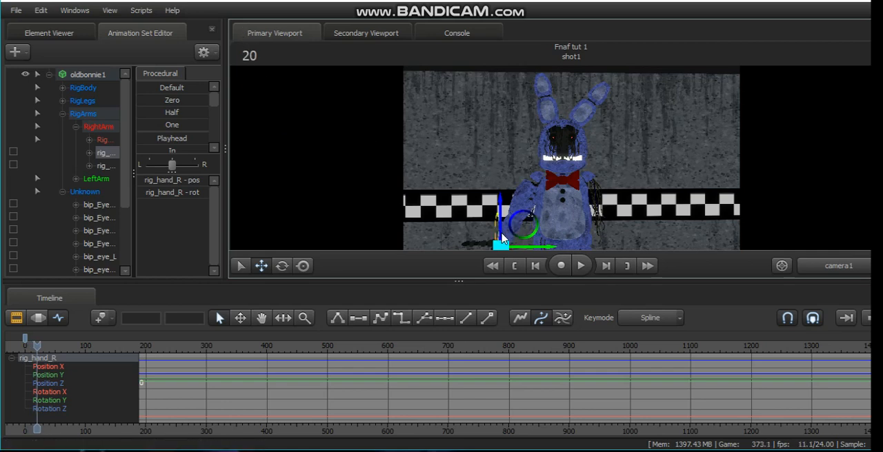
drag(502, 220, 502, 128)
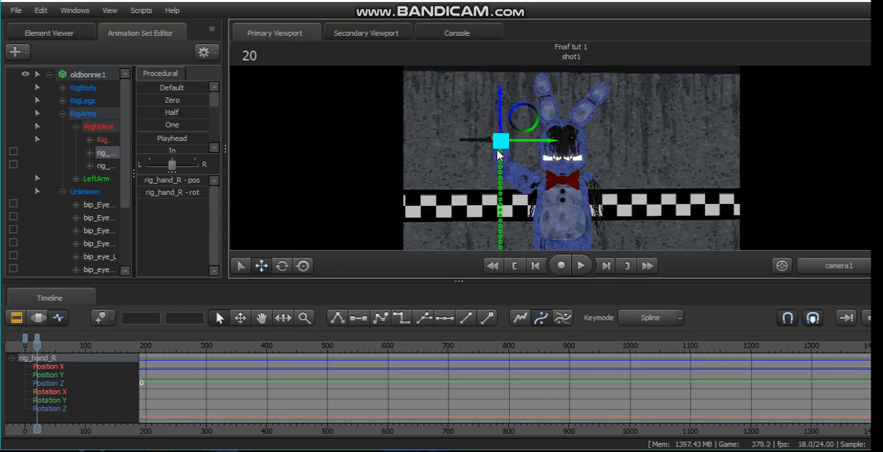
Step: At frame 28, move rig_hand_R sideways toward Bonnie's head to start the wave
key(Right)
key(Right)
key(Right)
key(Right)
key(Right)
key(Right)
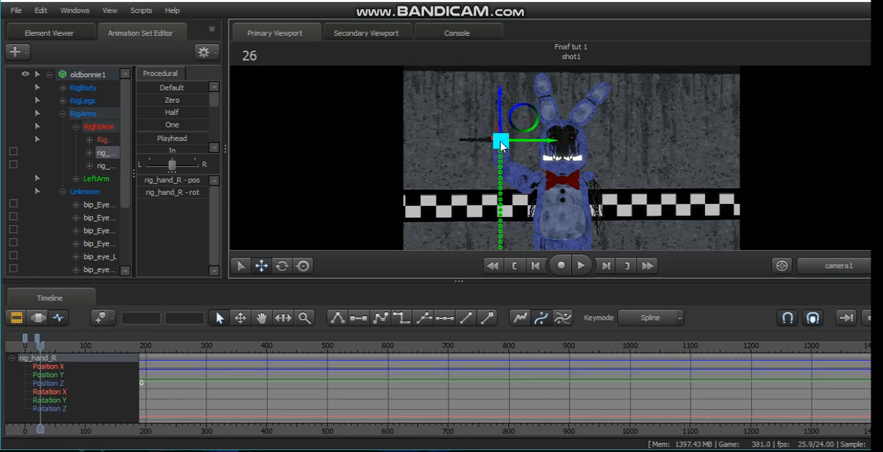
key(Right)
drag(496, 145, 535, 145)
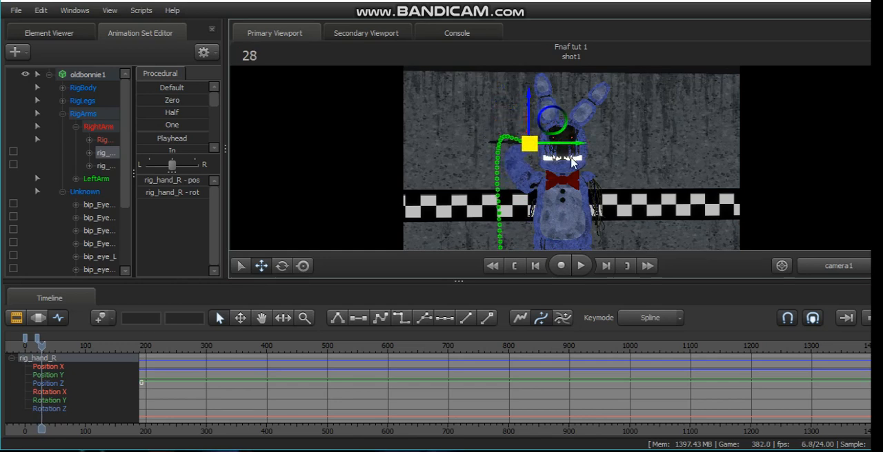
Step: Continue the wave by moving rig_hand_R away from the head at frame 36 and keying its side-to-side swings up to frame 46
key(Right)
key(Right)
key(Right)
key(Right)
key(Right)
key(Right)
key(Right)
key(Right)
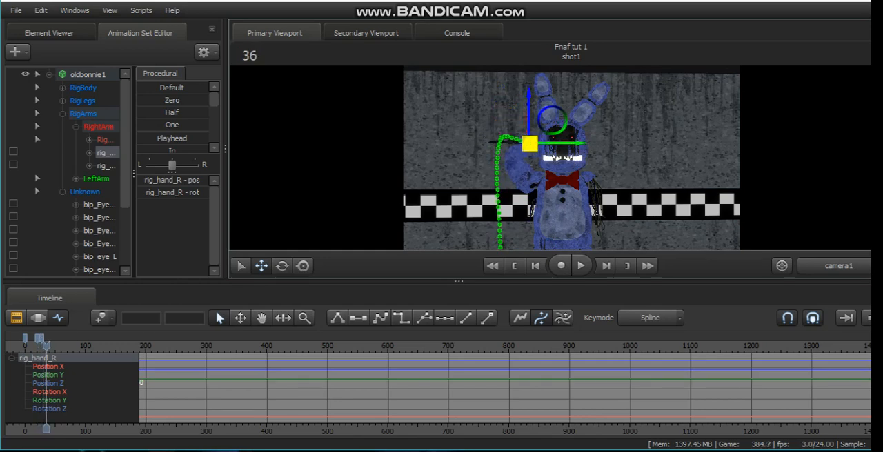
drag(529, 144, 498, 136)
key(Right)
key(Right)
key(Right)
key(Right)
key(Right)
key(Right)
key(Right)
key(Right)
key(Right)
key(Right)
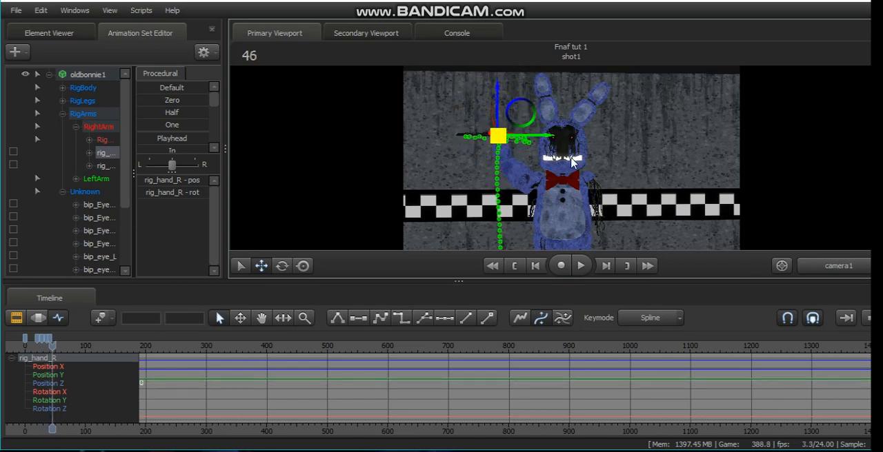
Step: Switch to the Clip Editor and play the waving animation from near the start of the shot
click(13, 316)
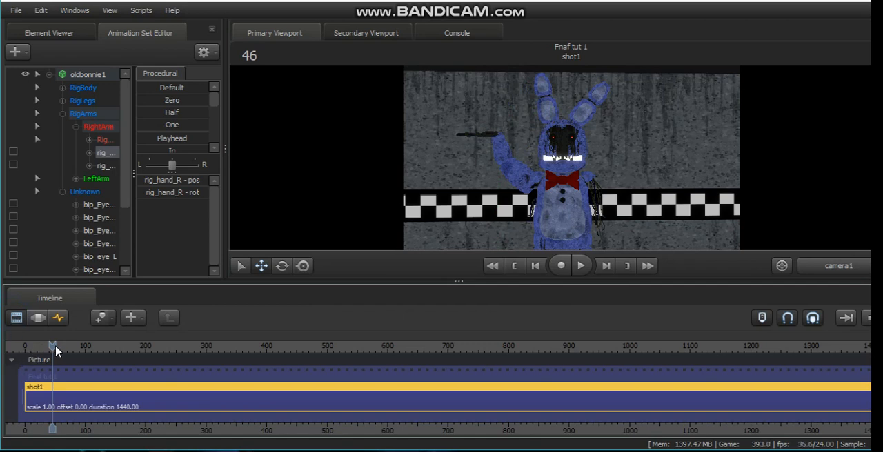
drag(55, 347, 26, 353)
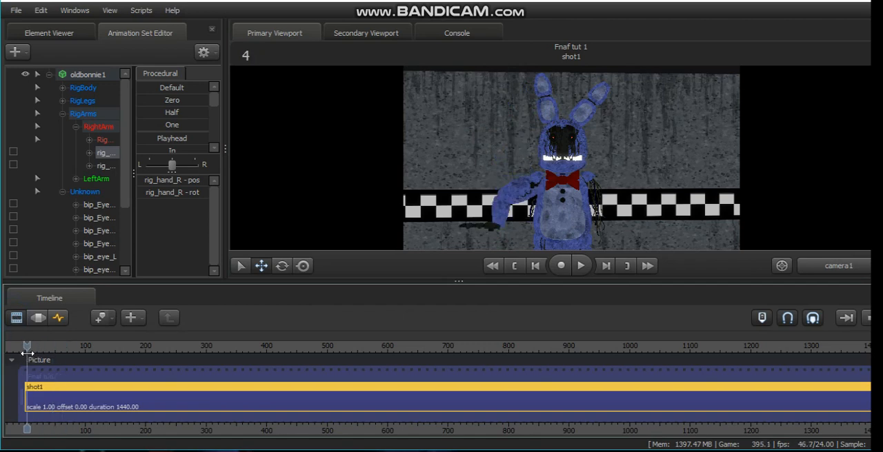
click(583, 269)
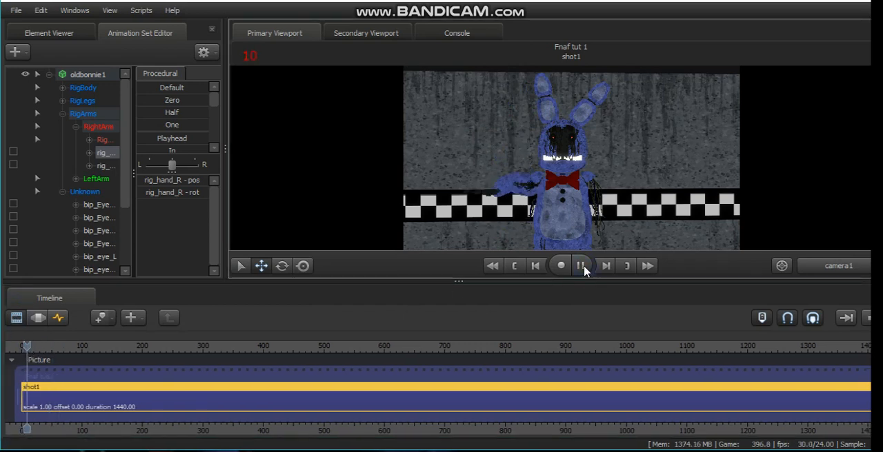
click(582, 267)
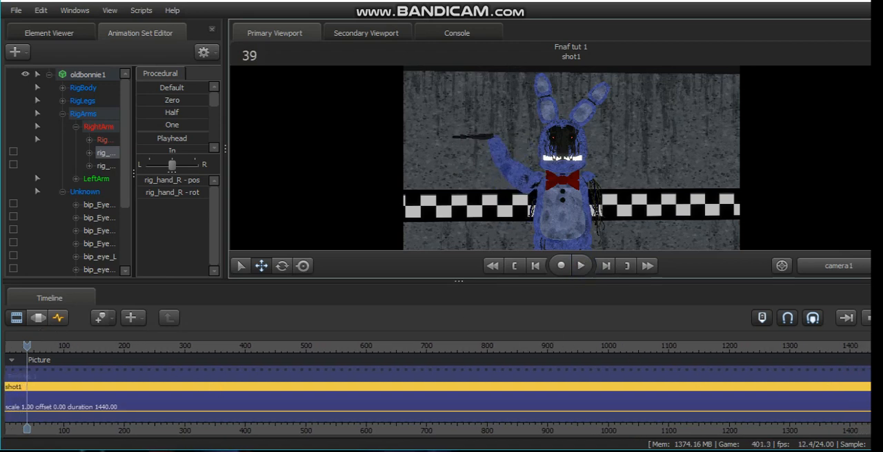
Step: Shorten shot1 and its parent sequence to end at frame 39, and return the playhead to frame 0
scroll(286, 414, down, 1)
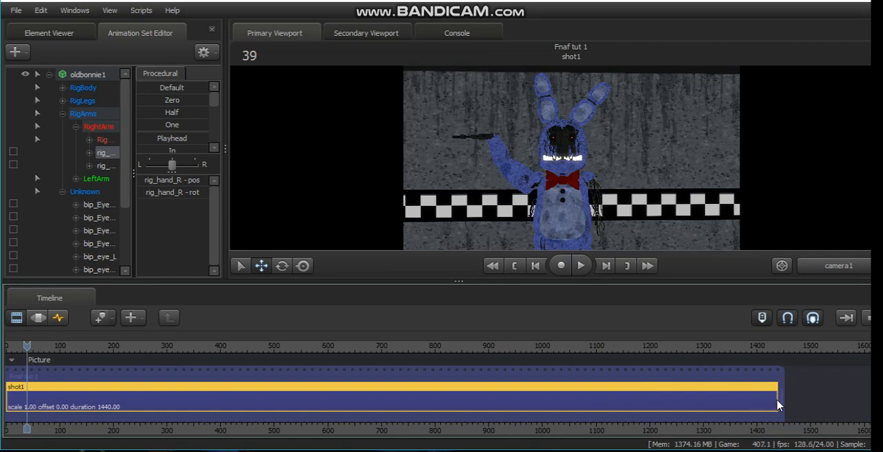
drag(777, 406, 26, 397)
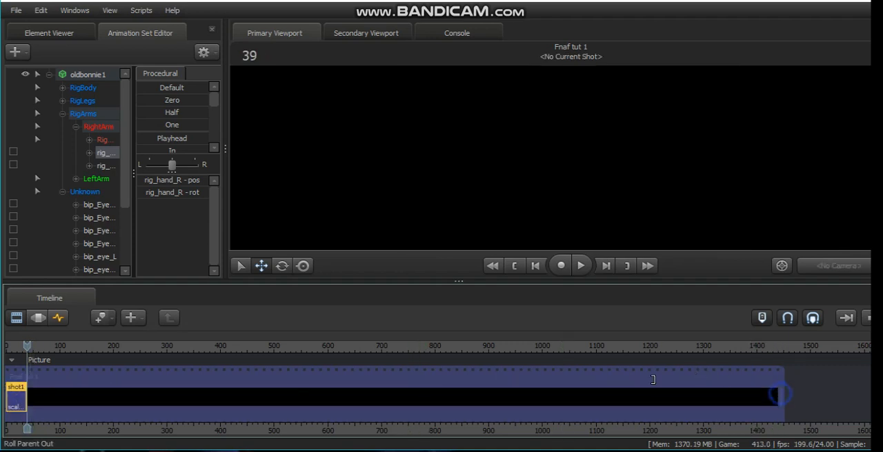
drag(778, 397, 28, 394)
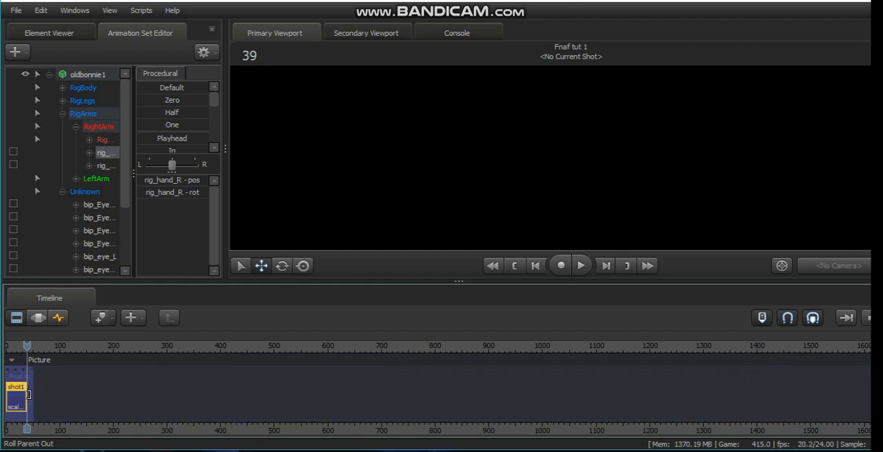
drag(30, 348, 24, 346)
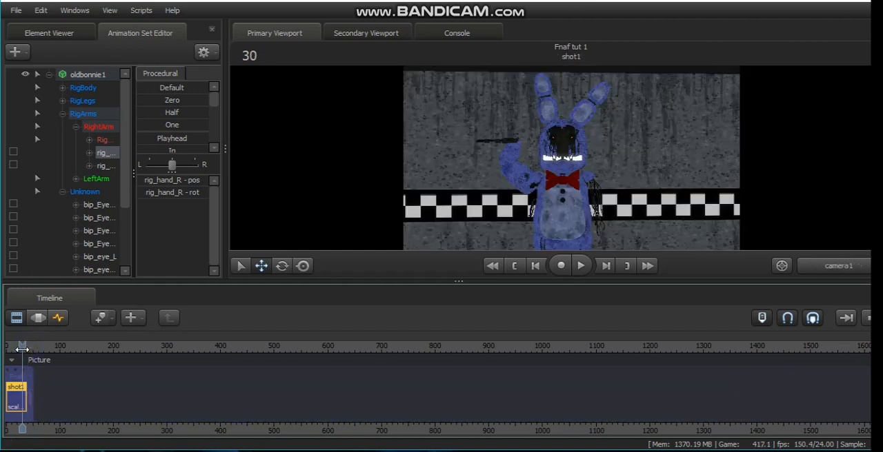
click(492, 266)
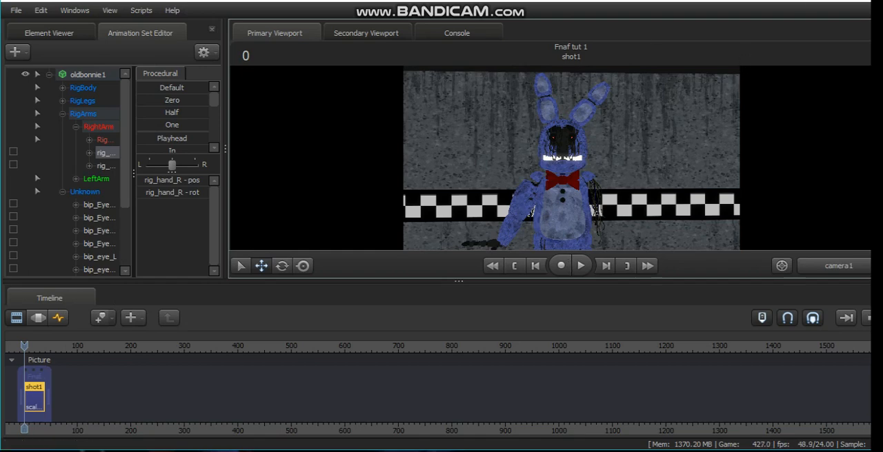
Step: Export the sequence as a 720p MP4 movie with audio to the fnaf tut 1 output path
click(15, 10)
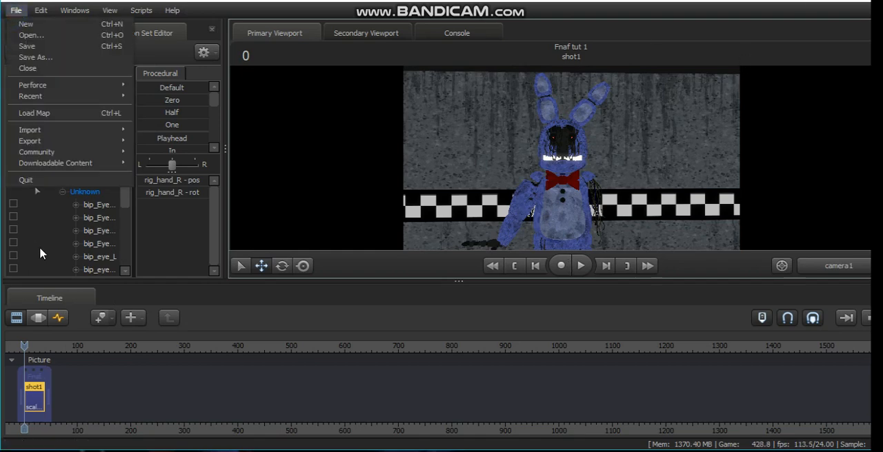
mouse_move(96, 140)
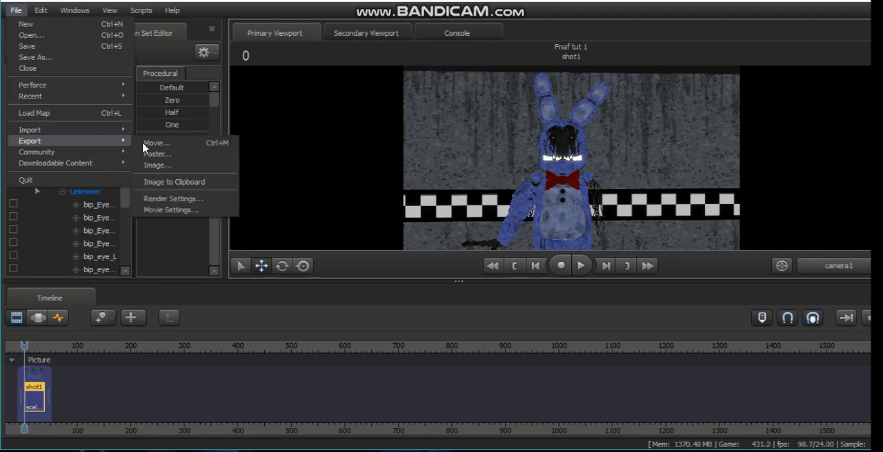
click(178, 144)
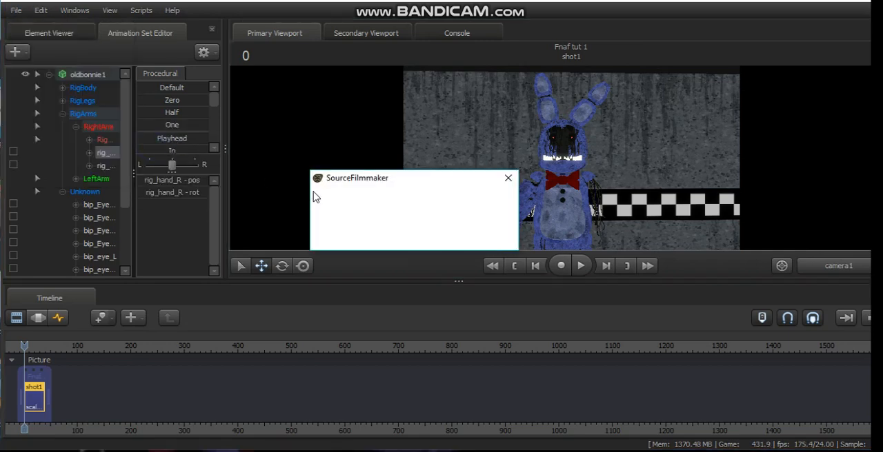
click(355, 236)
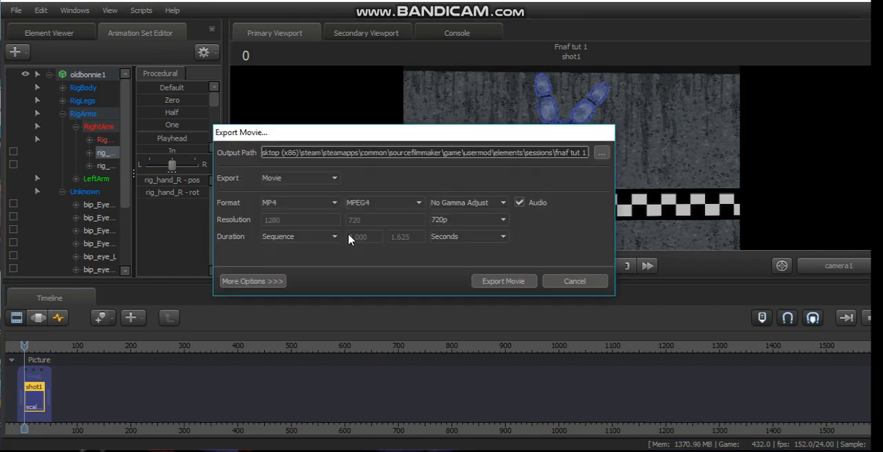
click(293, 204)
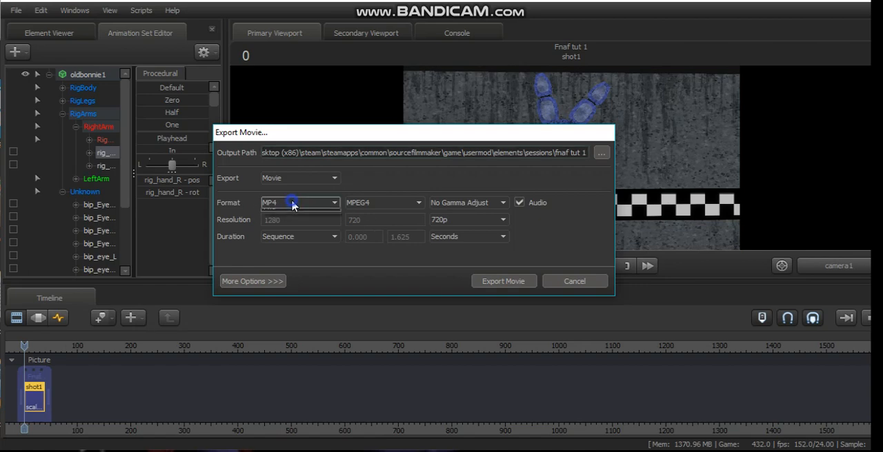
click(293, 204)
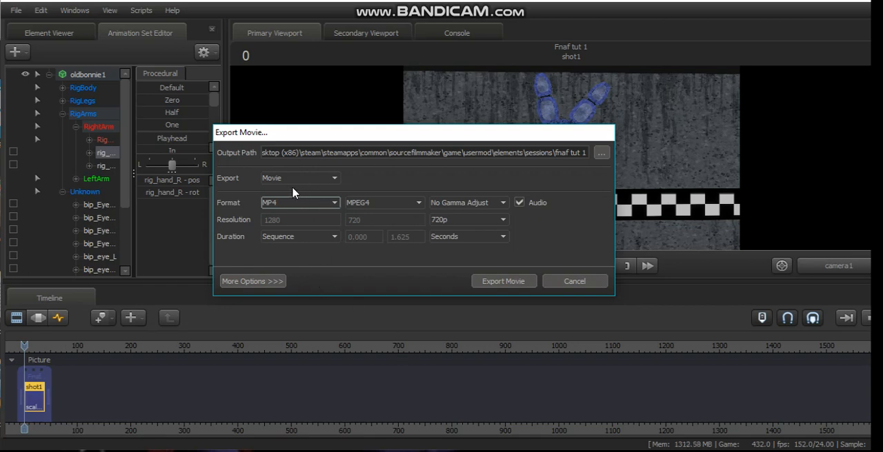
click(498, 284)
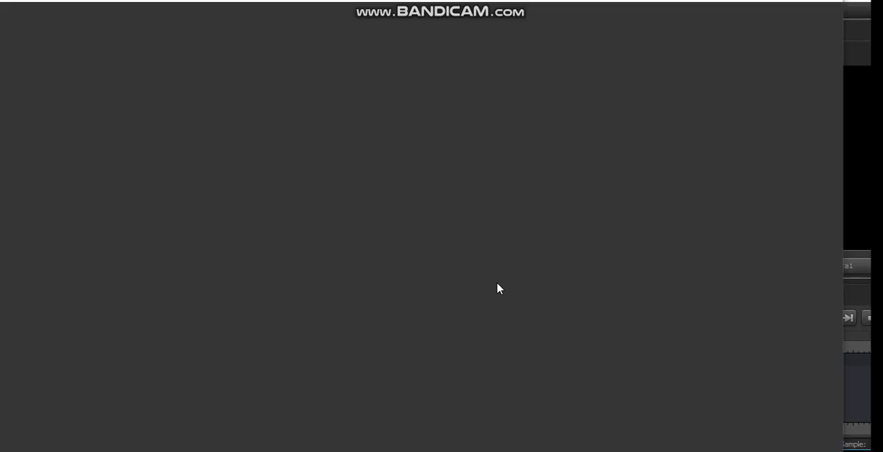